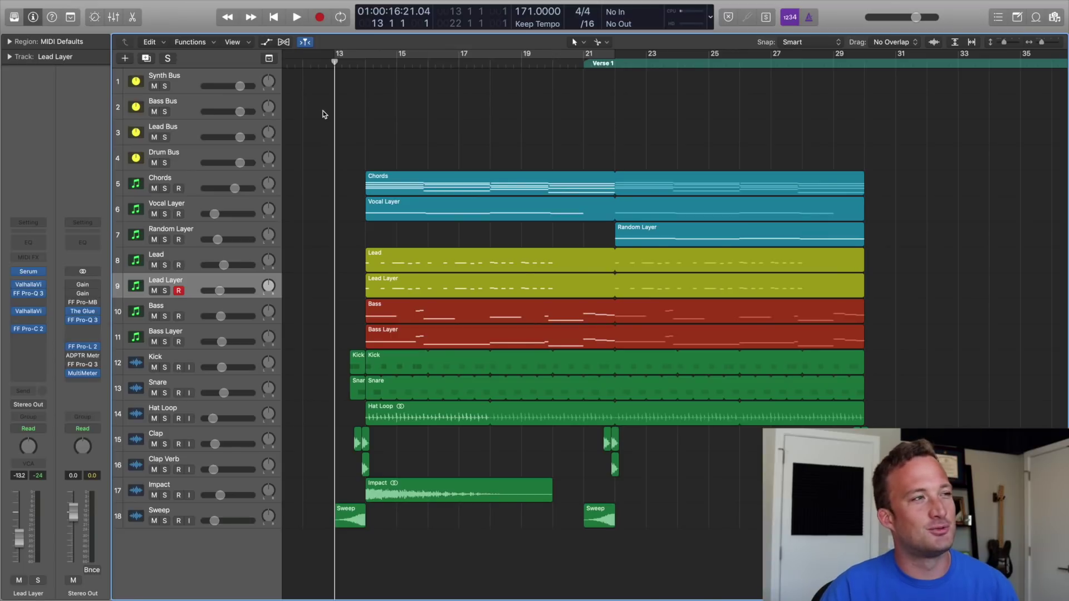
- Set a cycle loop from bar 14, mute Lead and Lead Layer, and start playback
left_click_drag(368, 61, 864, 132)
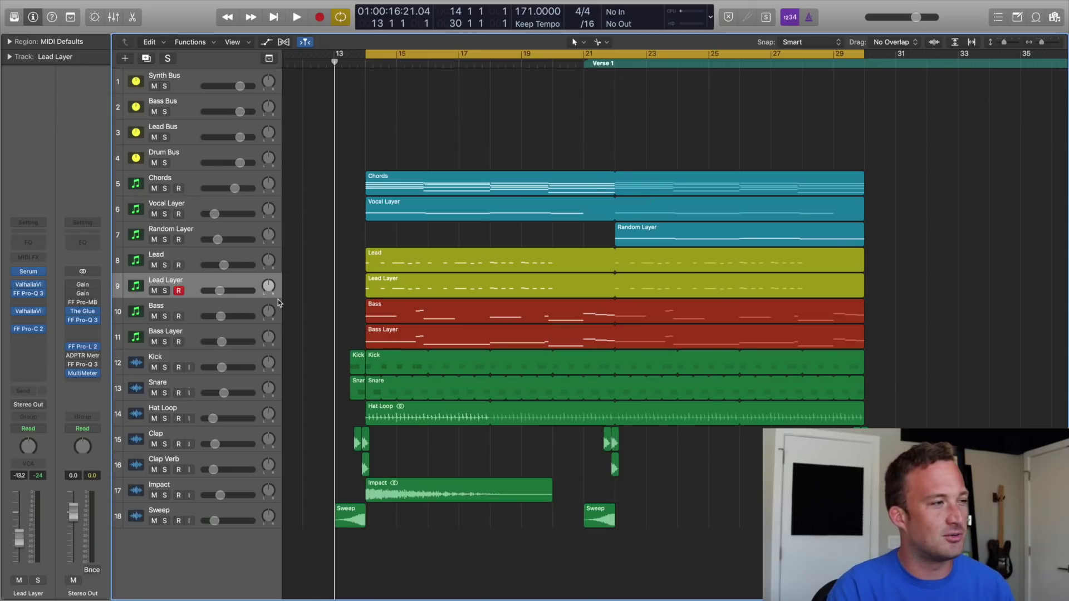
left_click_drag(155, 265, 154, 290)
key("space")
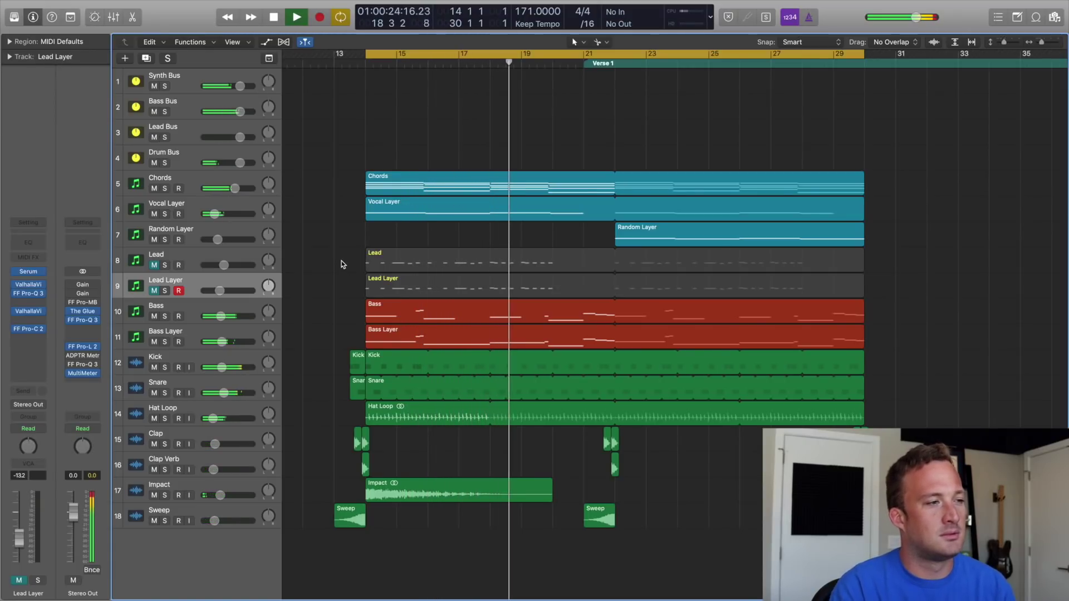
- Solo Bass and Bass Layer and audition the bass from Verse 1
left_click_drag(165, 317, 165, 342)
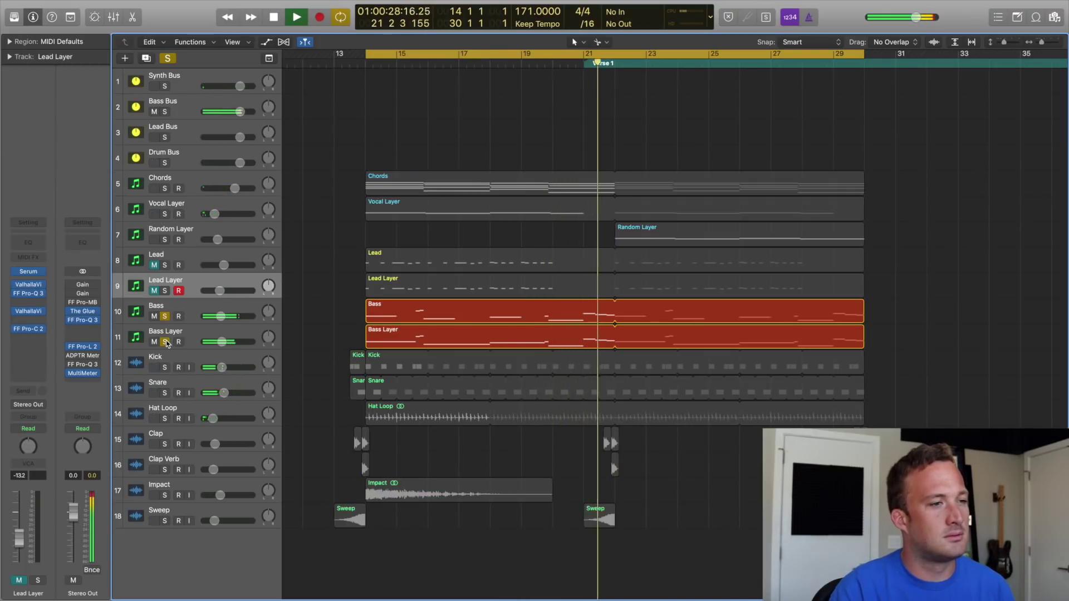
key("space")
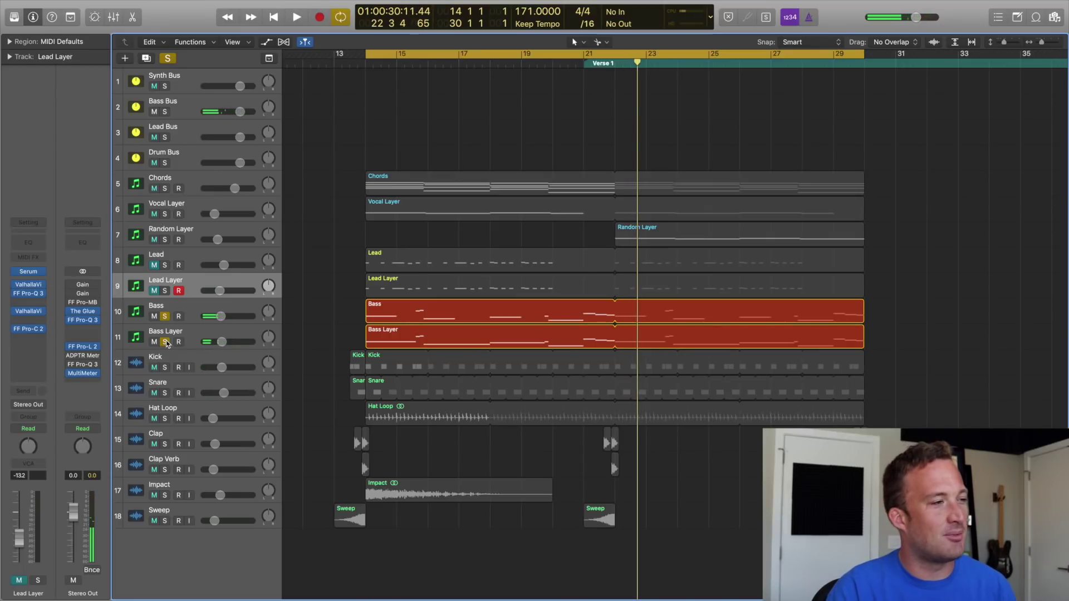
left_click(167, 329)
left_click(165, 316)
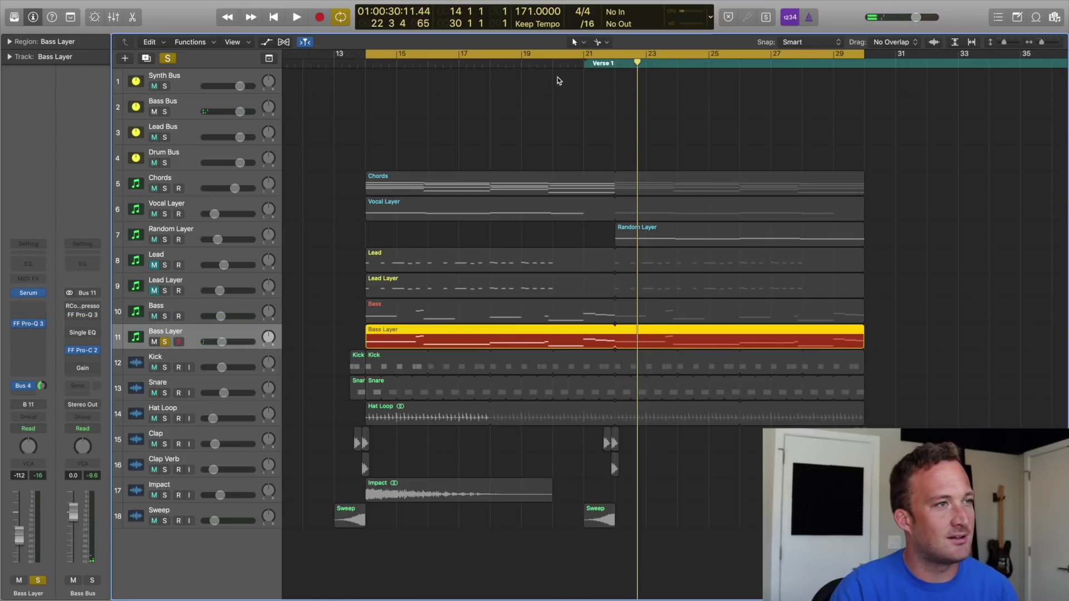
left_click(582, 65)
key("space")
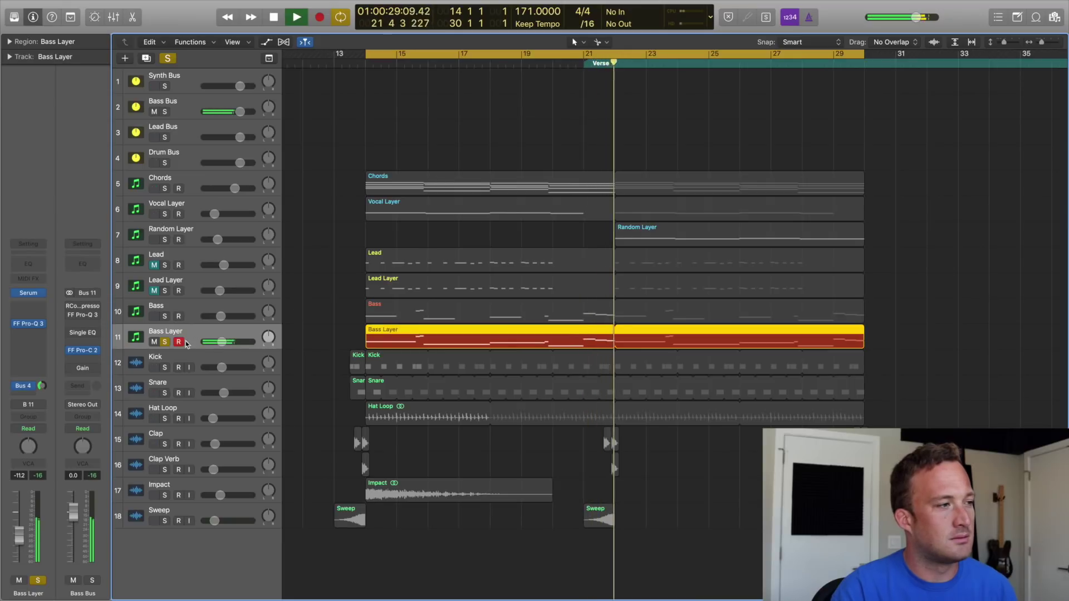
key("space")
- Solo only the Bass track, audition it, and set the cycle to bars 14–23
left_click(165, 342)
left_click(165, 317)
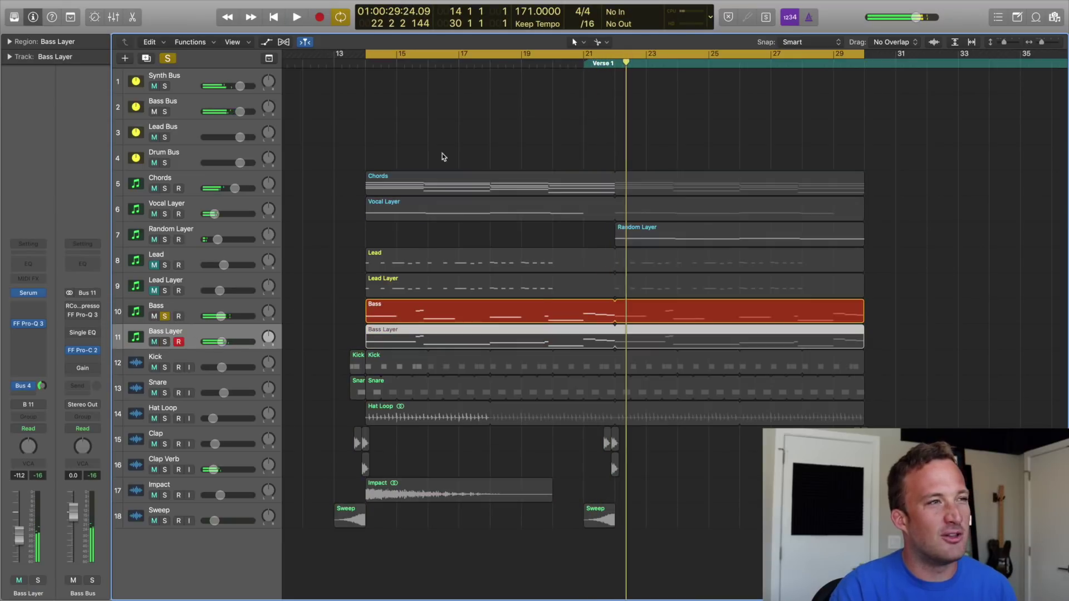
left_click(582, 64)
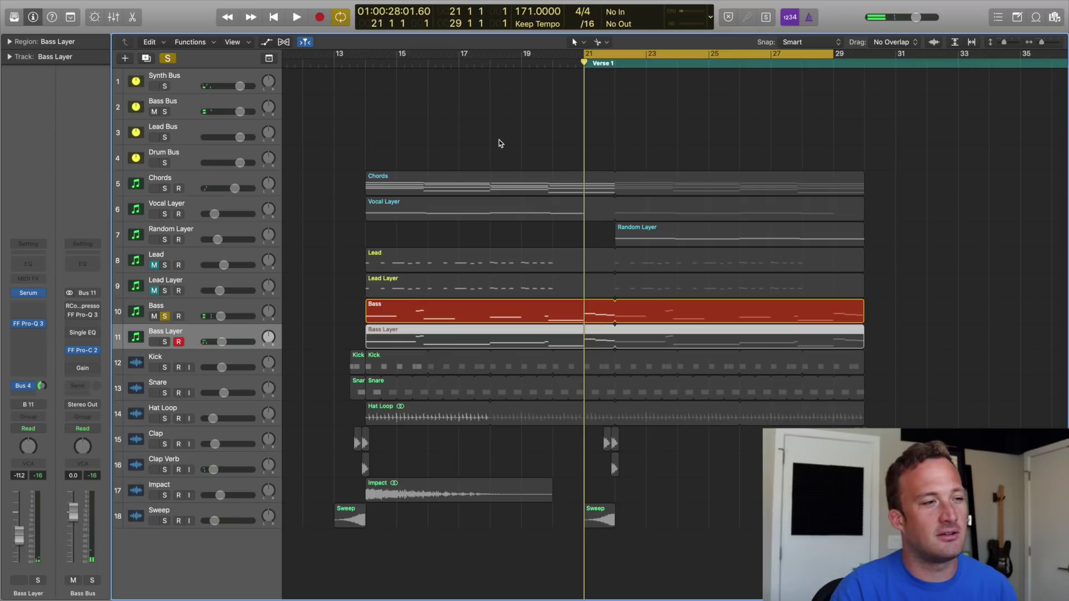
key("space")
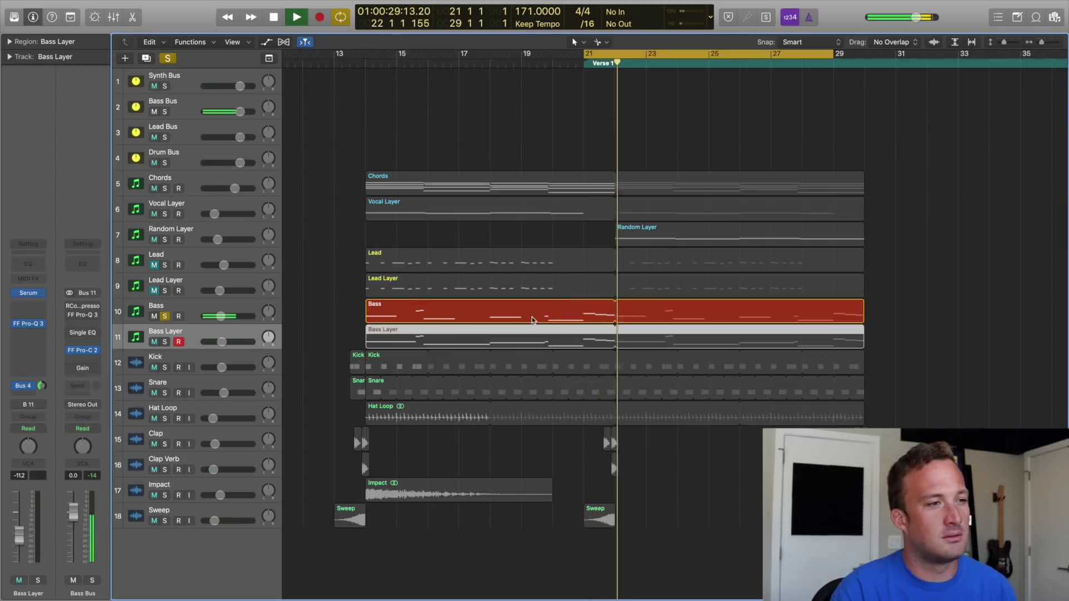
key("space")
left_click_drag(367, 60, 638, 122)
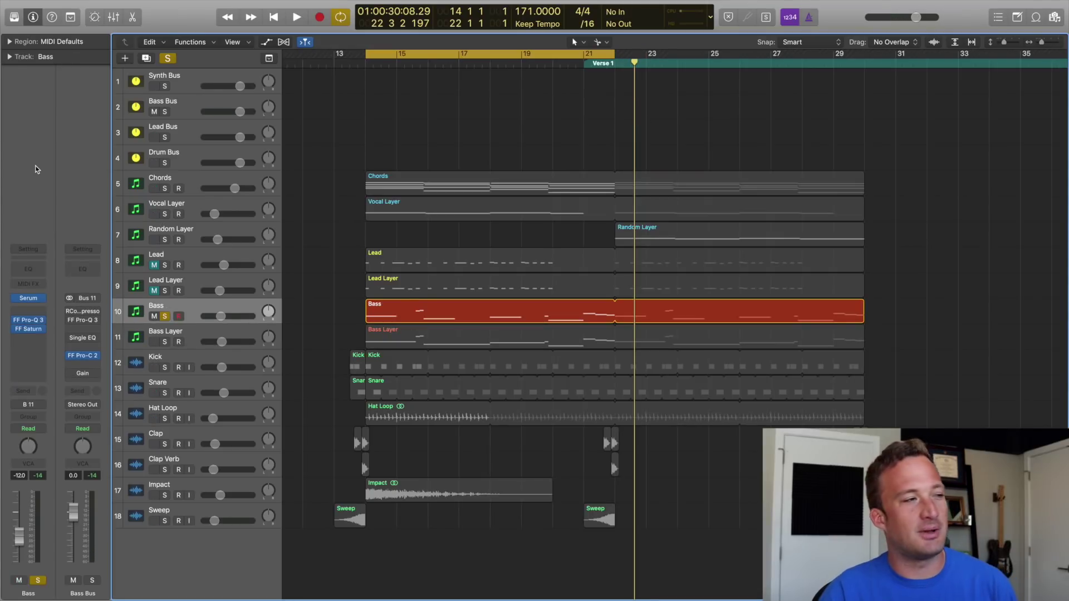
- In the Bass Serum, raise OSC A wavetable position, open cutoff to ~13290 Hz, toggle mono, select ENV 1
left_click(28, 298)
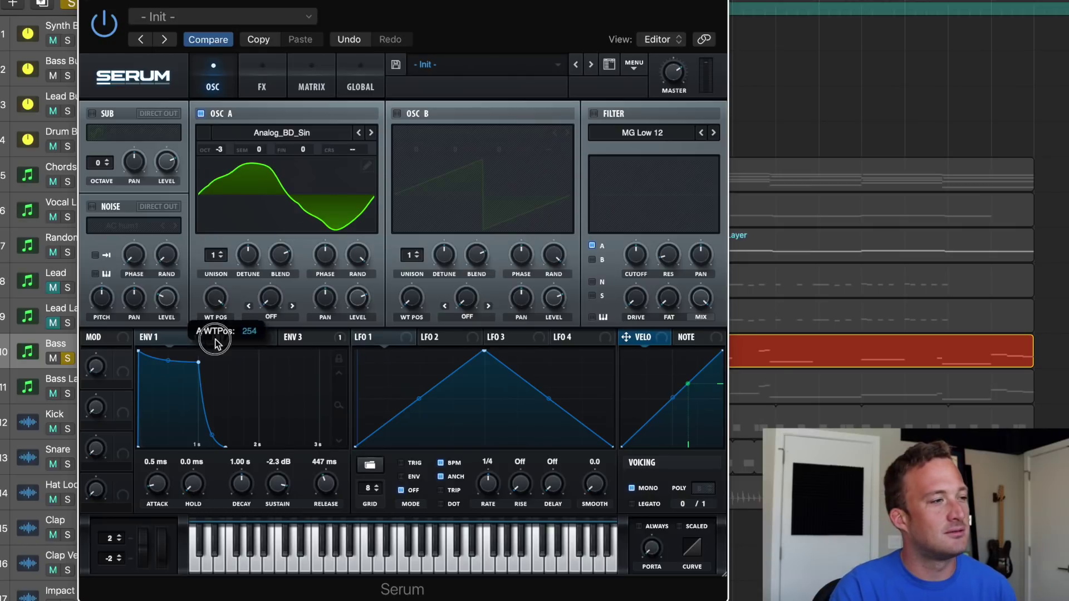
left_click_drag(215, 299, 211, 79)
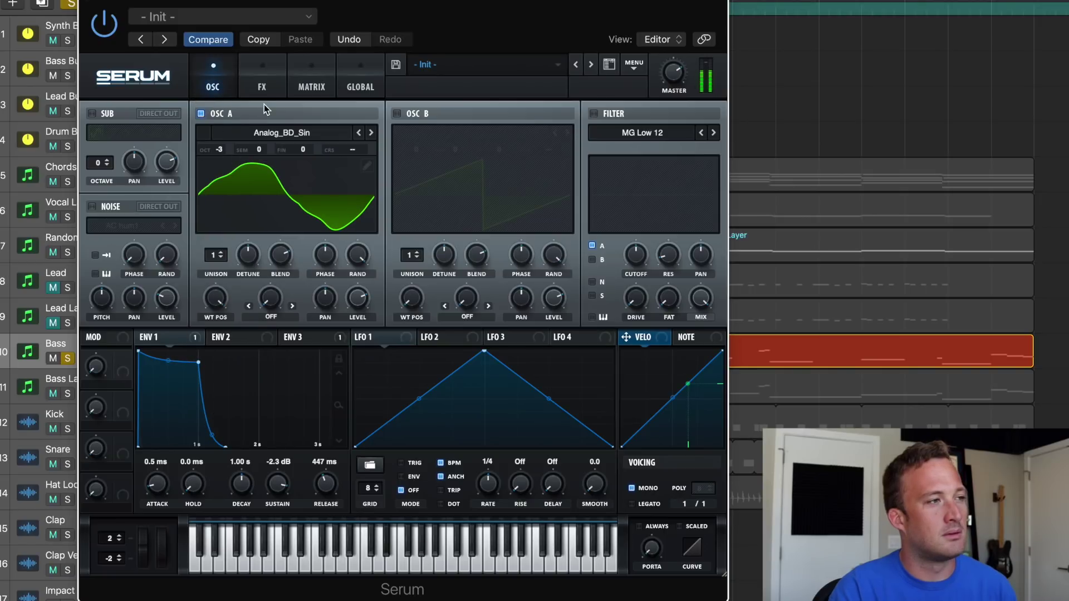
left_click(261, 88)
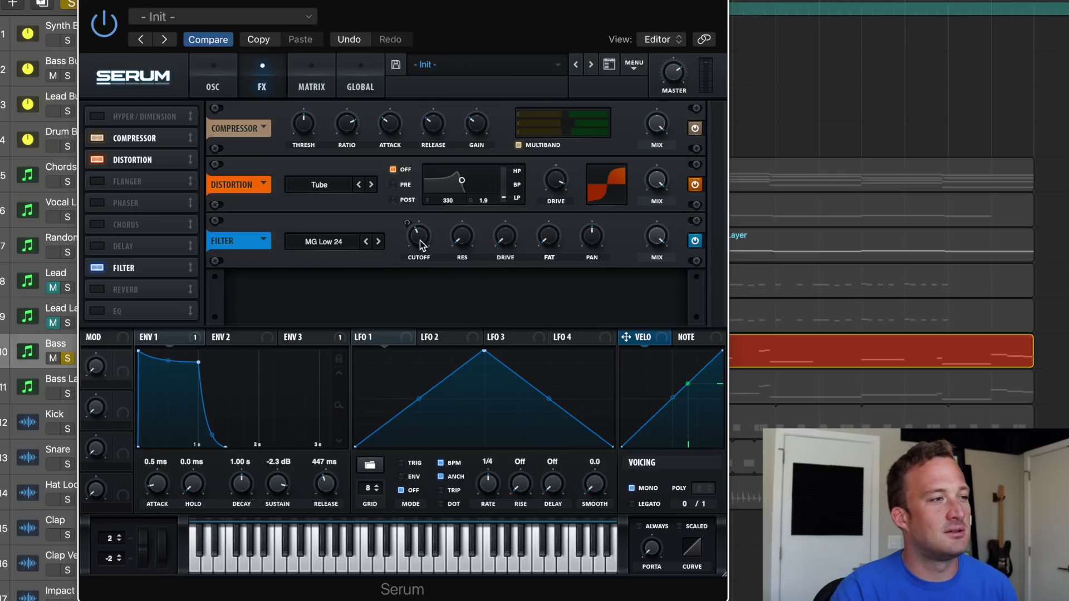
mouse_move(419, 241)
left_mouse_down()
mouse_move(422, 137)
mouse_move(418, 238)
left_mouse_up()
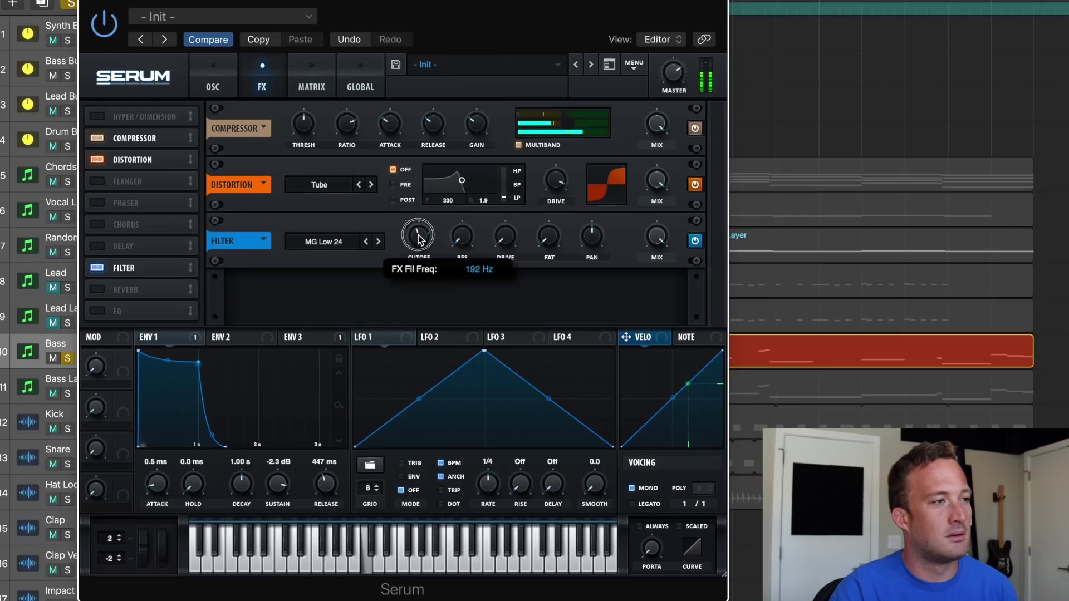
left_click(632, 488)
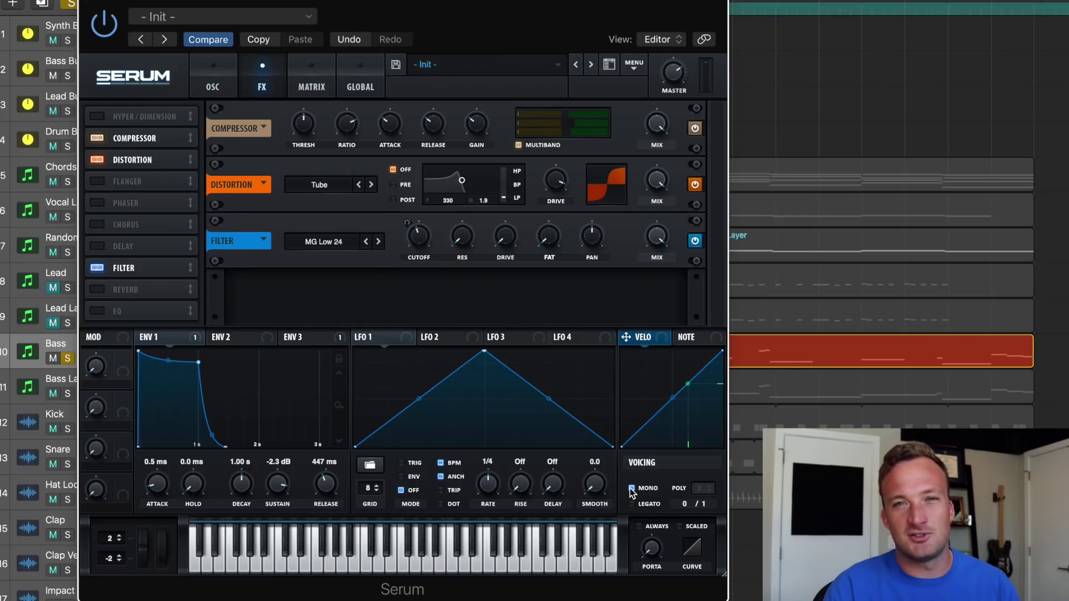
left_click(165, 335)
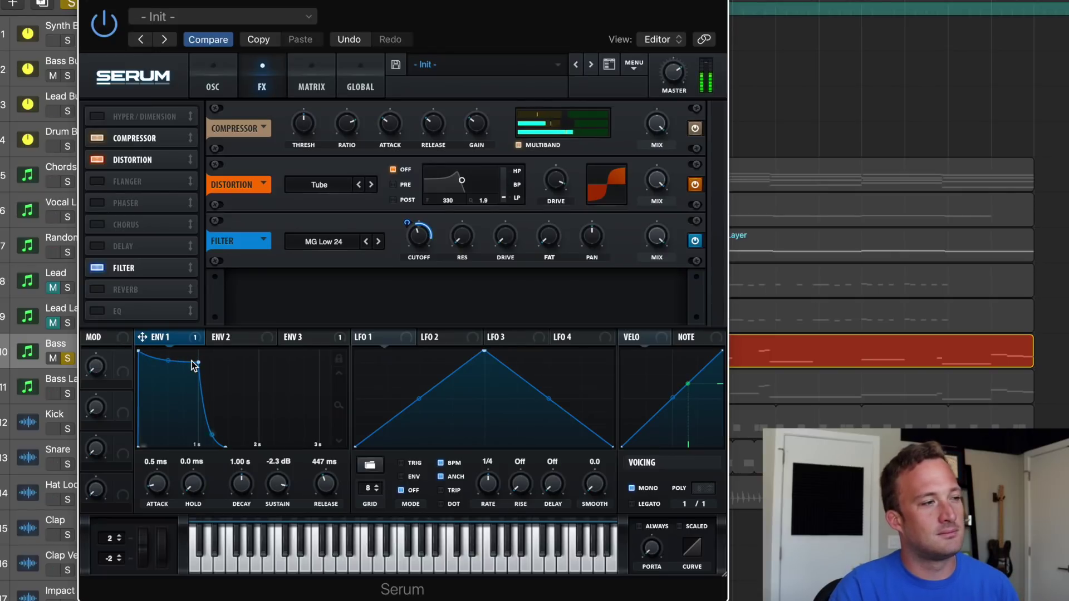
- Open the Bass track's Pro-Q 3 and inspect its low-cut band
mouse_move(335, 337)
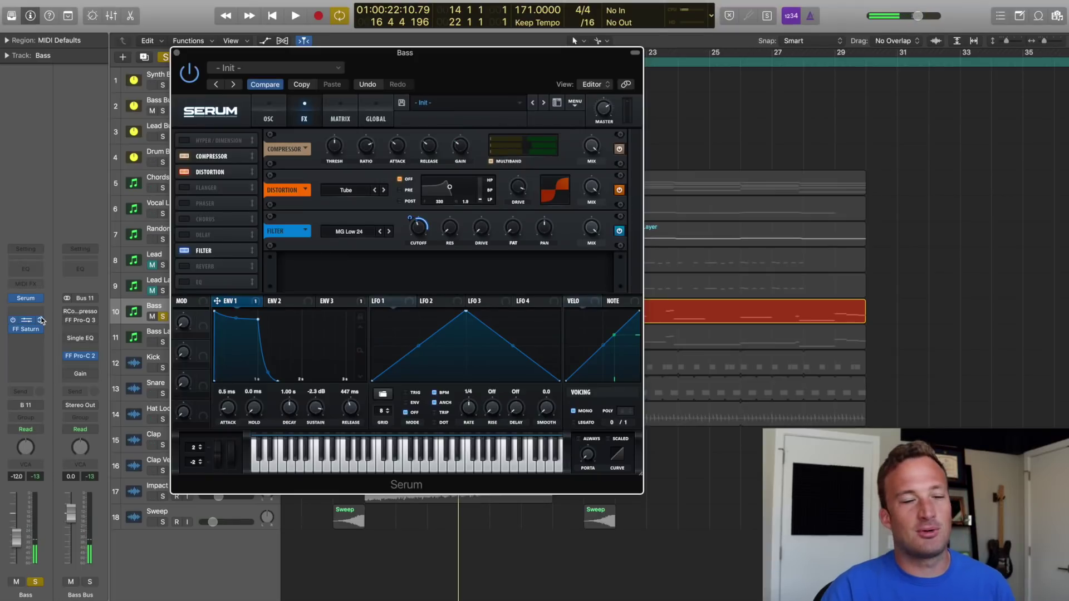
left_click(33, 326)
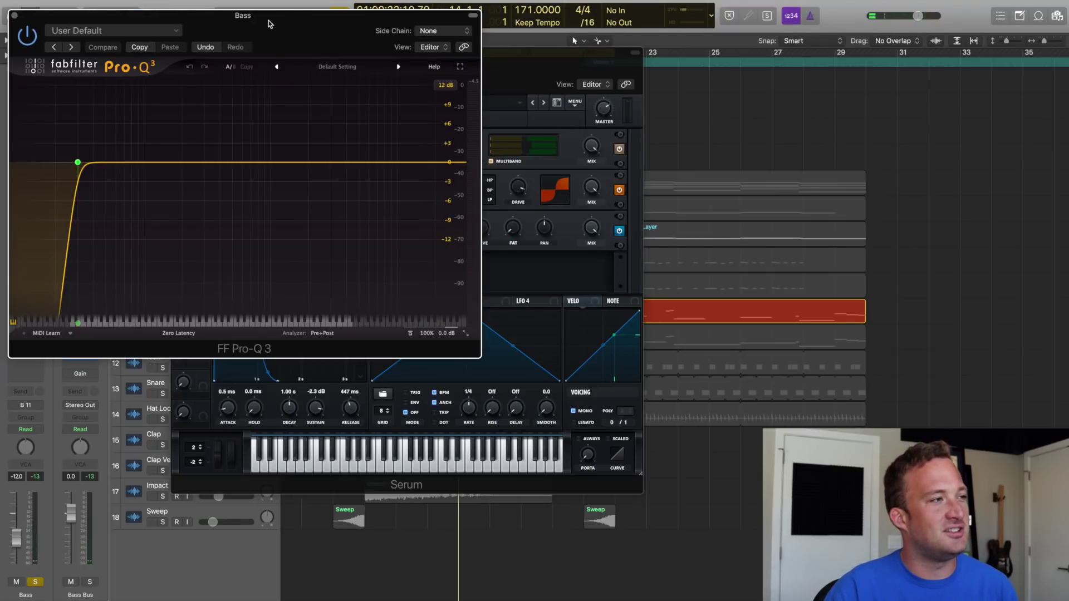
left_click_drag(268, 24, 686, 132)
left_click(495, 273)
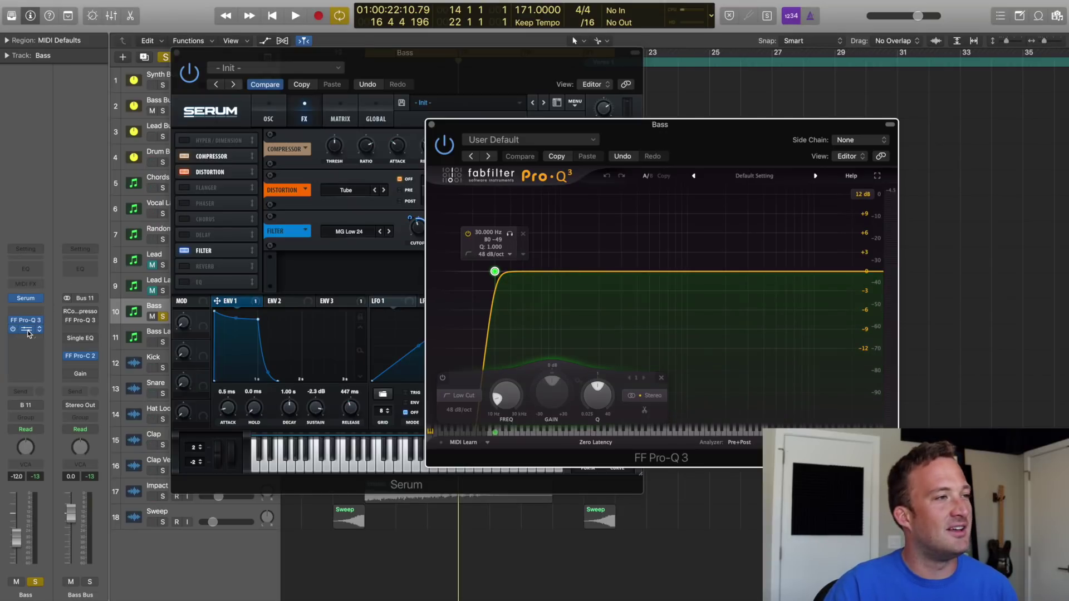
- Add FF Saturn after the EQ on Bass and play to hear the saturation
left_click(29, 333)
left_click_drag(261, 23, 721, 181)
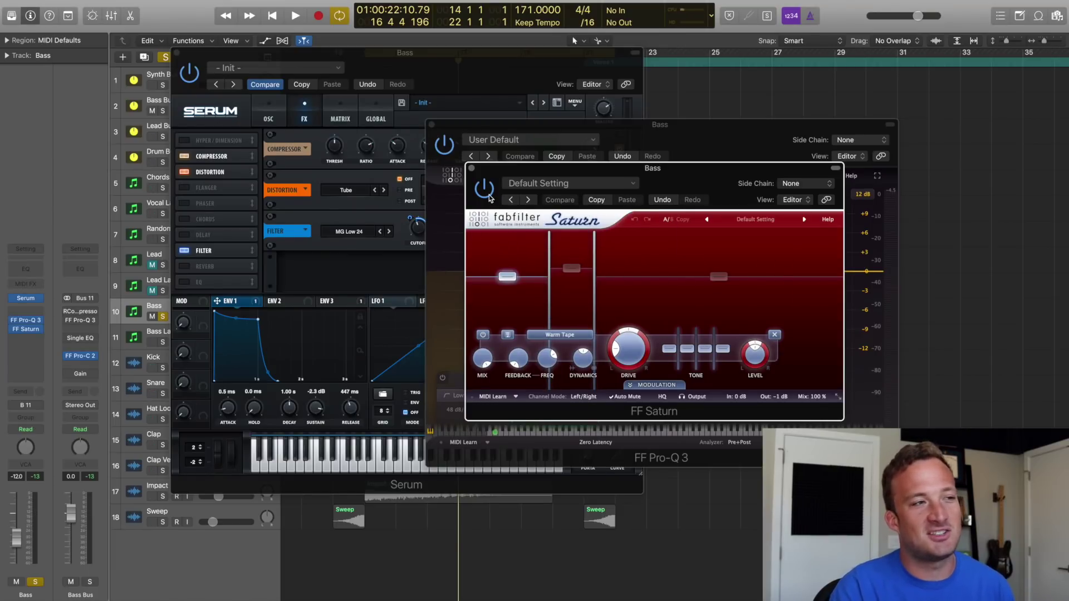
key("space")
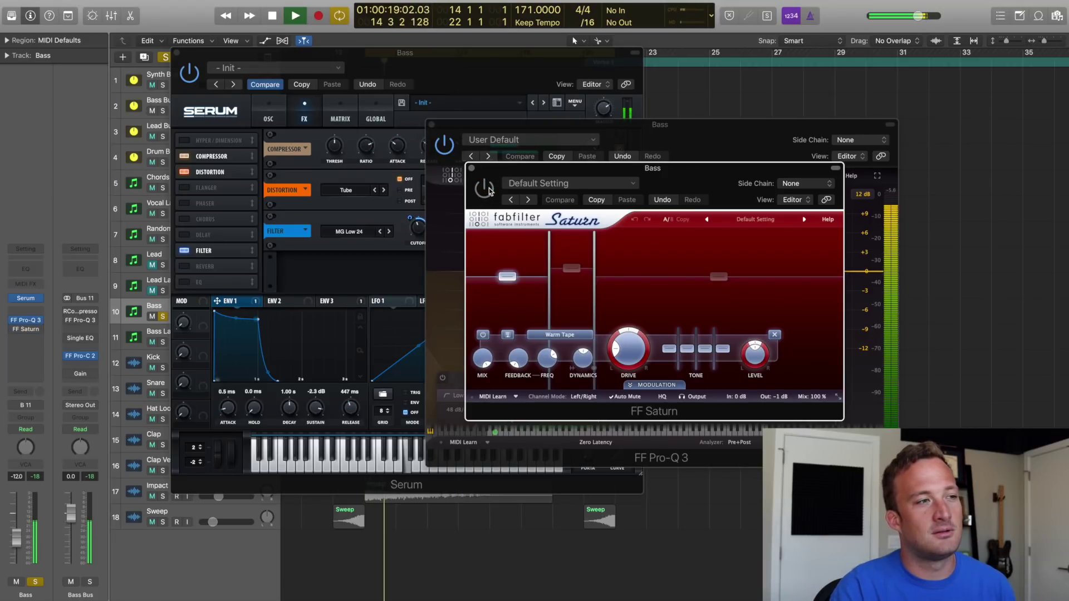
key("space")
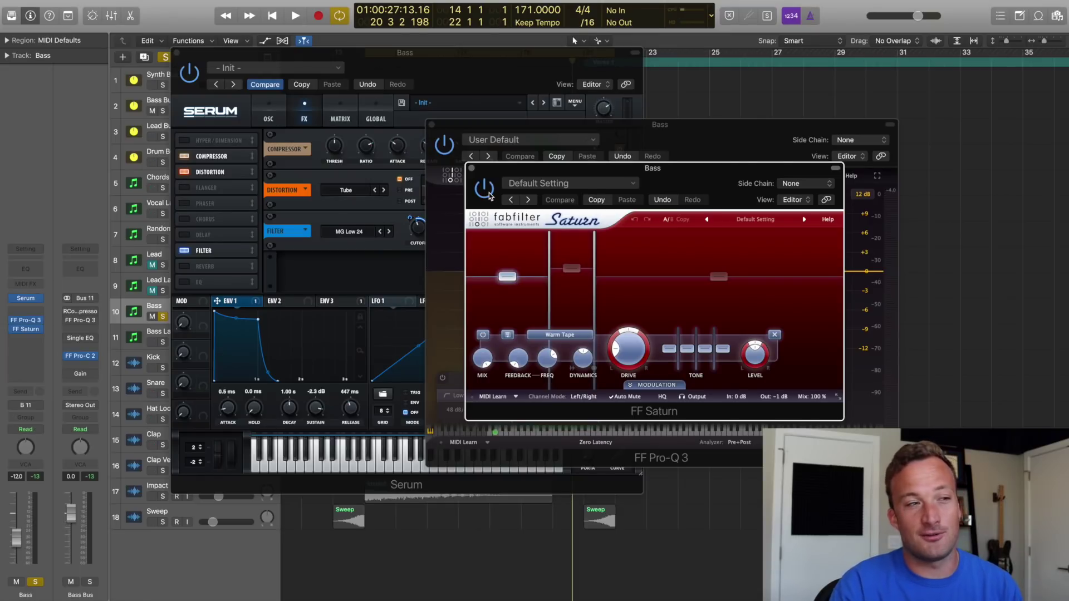
- Open the Bass Bus Pro-C 2, unsolo Bass, and play the mix to hear the sidechain ducking
mouse_move(600, 259)
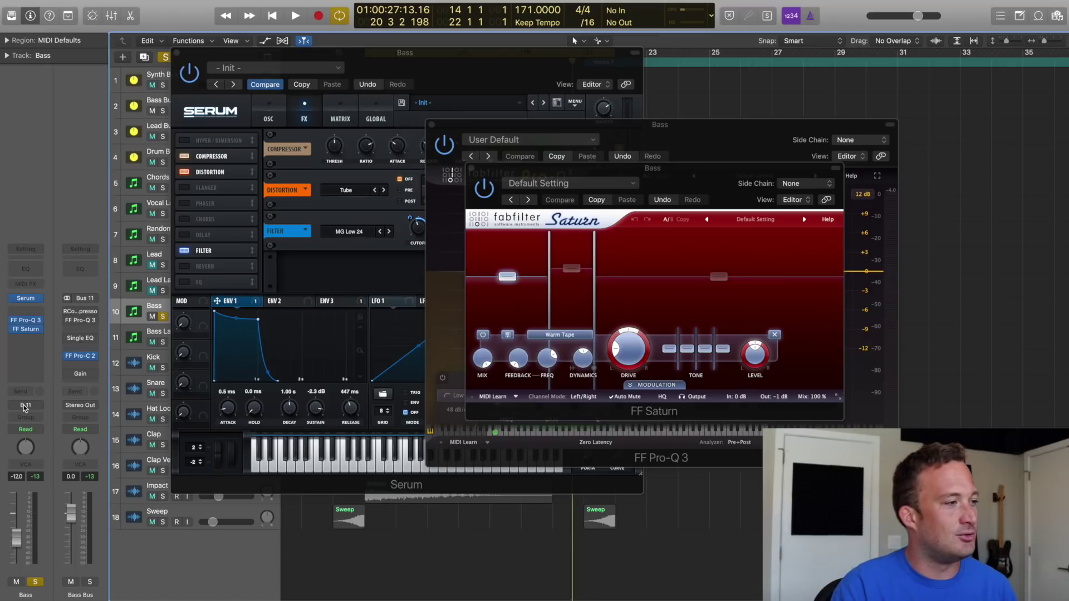
left_click(80, 356)
left_click_drag(294, 34, 761, 104)
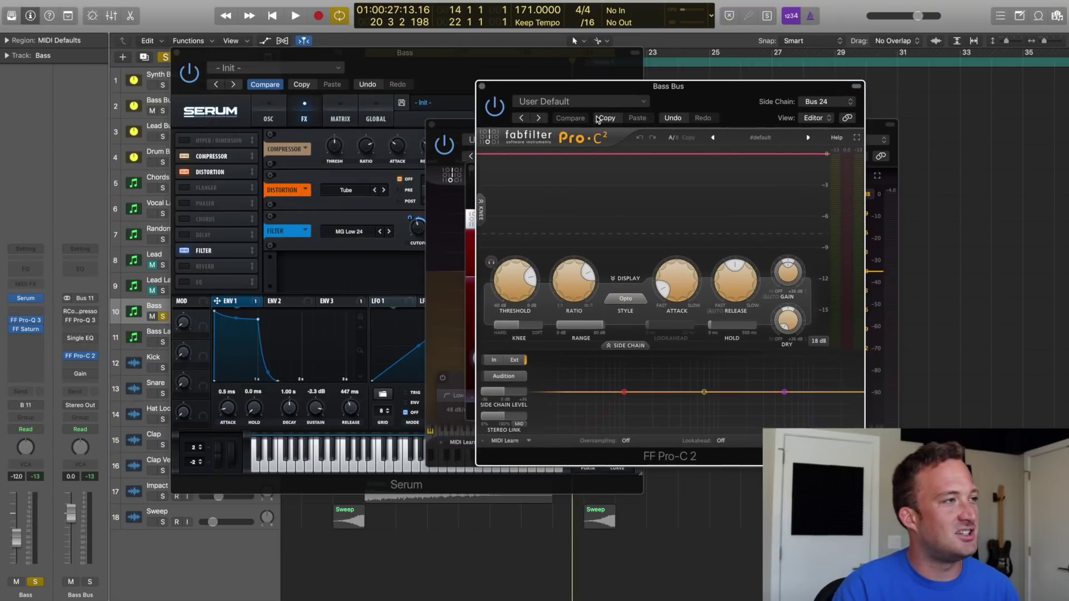
left_click(163, 316)
key("space")
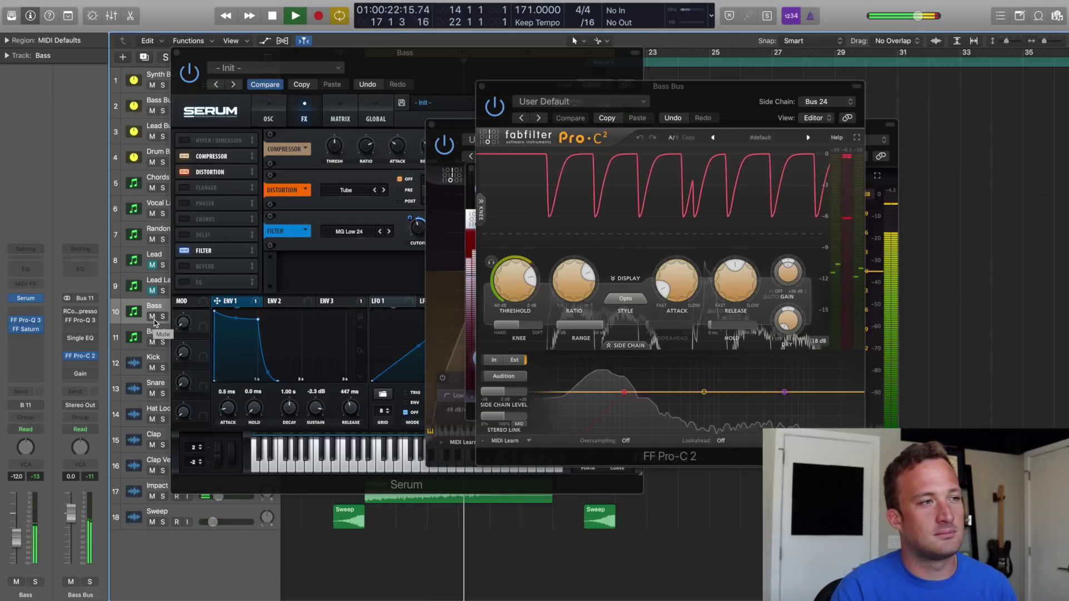
key("space")
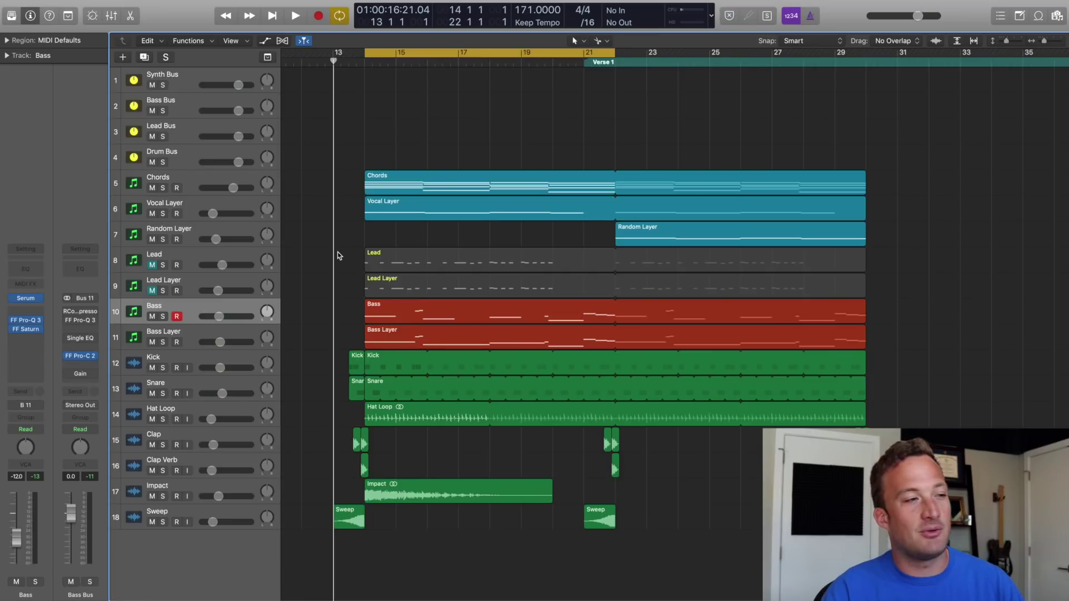
- Solo the Bass Layer and play its notes in the Piano Roll across bars 14 to 23
left_click(162, 337)
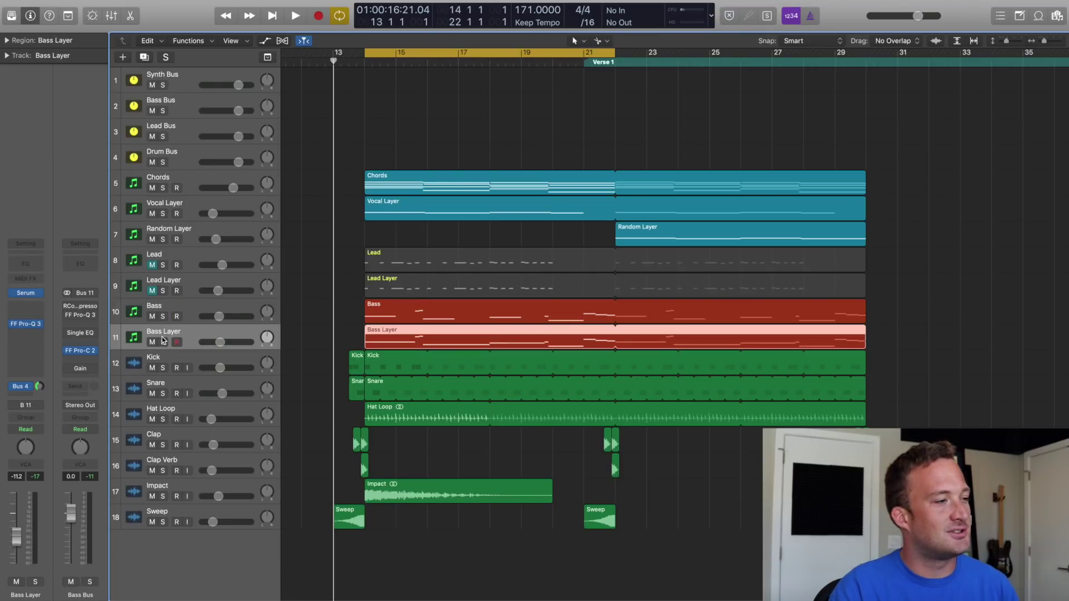
left_click(162, 341)
double_click(388, 336)
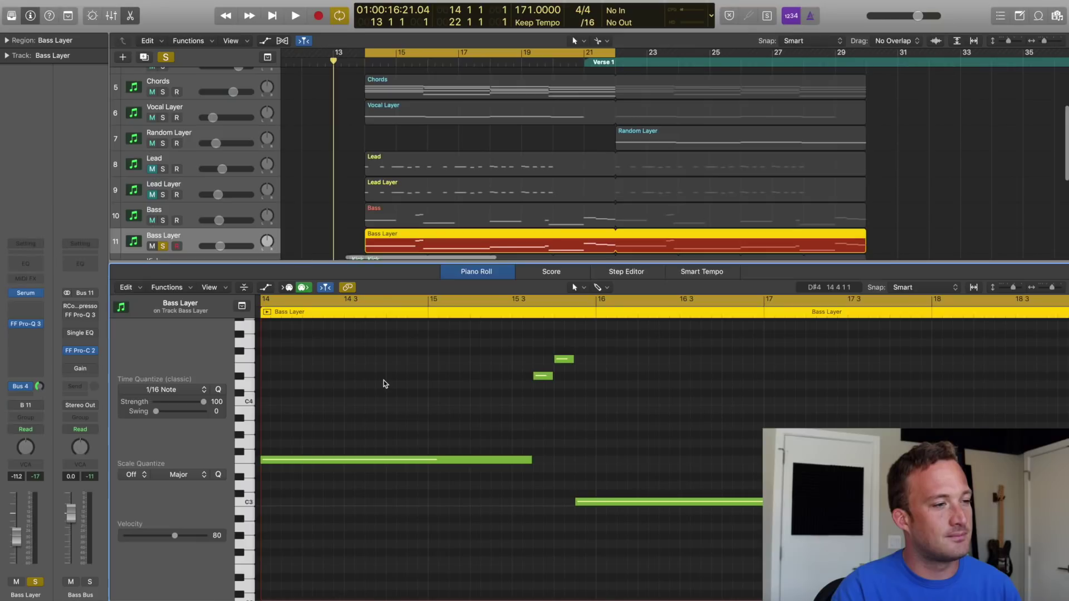
key("space")
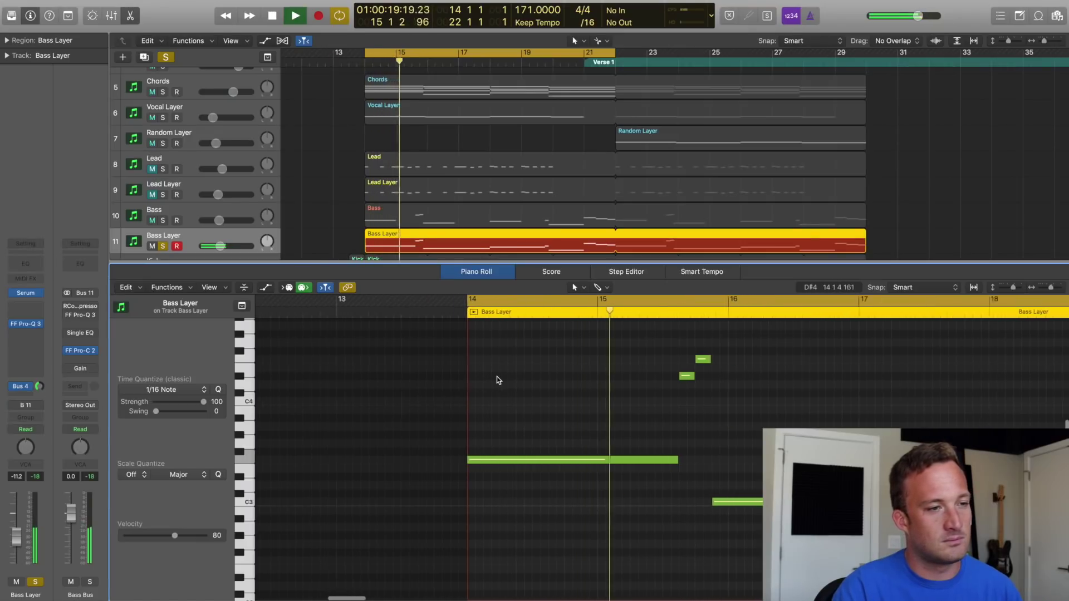
key("super+Left")
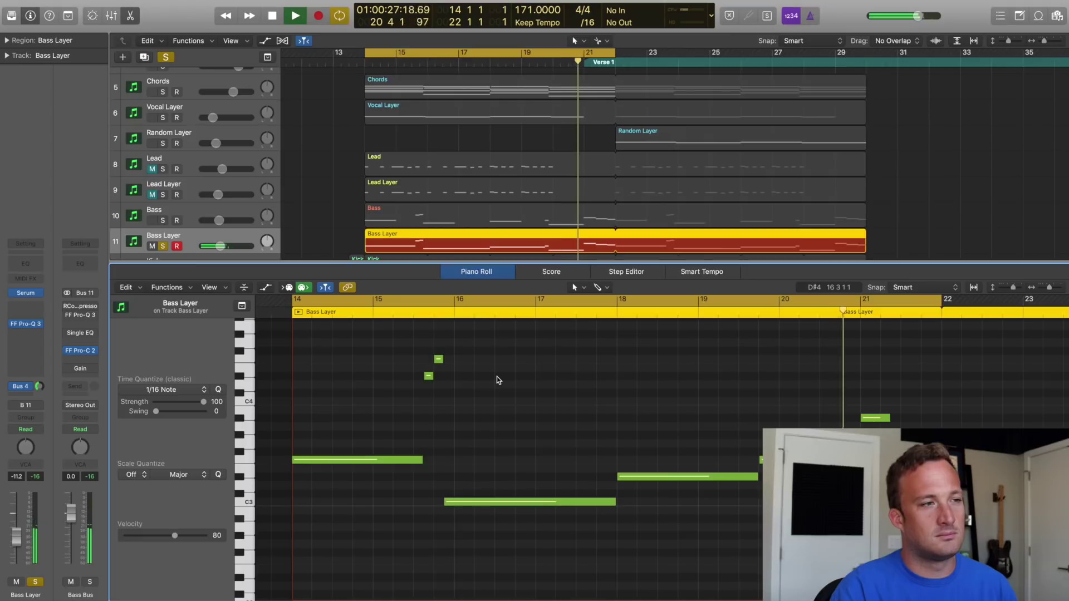
key("space")
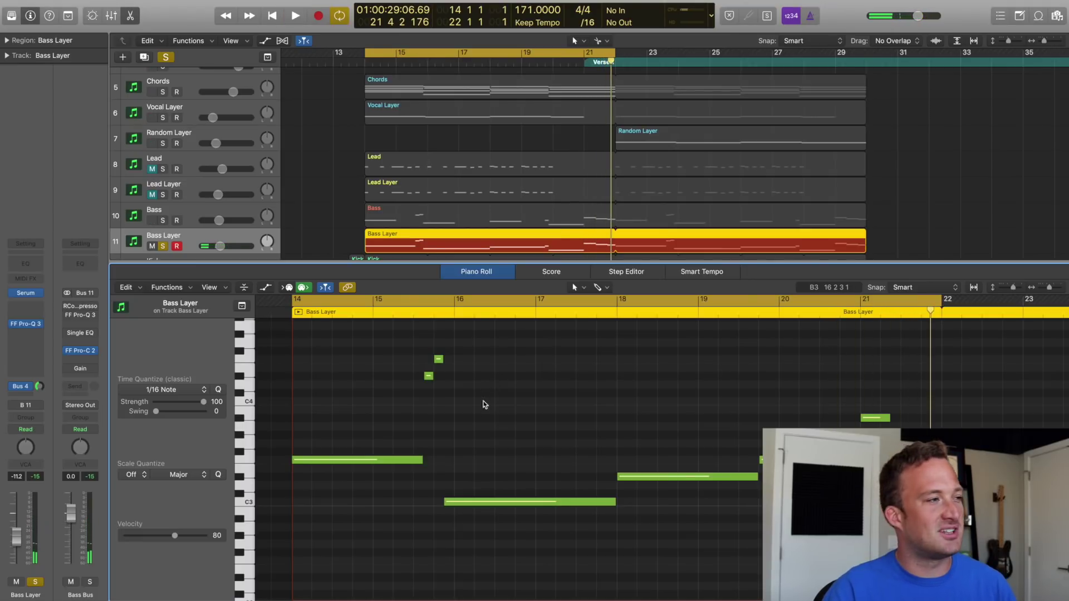
- Show the Bass Layer Serum's effects rack and raise the filter resonance to about 65% while playing
left_click(31, 293)
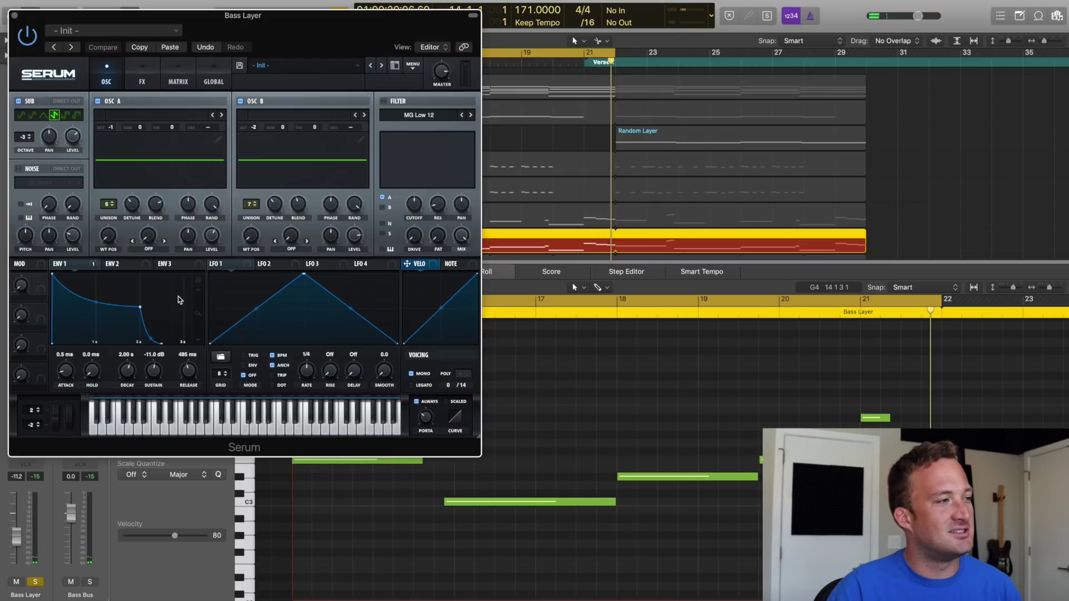
left_click_drag(272, 37, 634, 119)
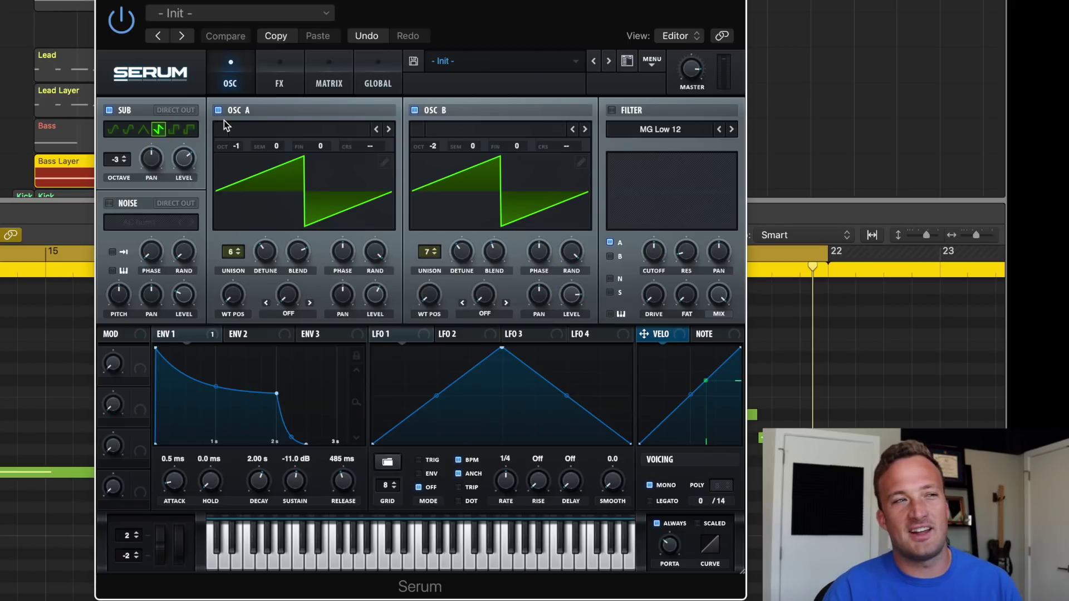
left_click(273, 77)
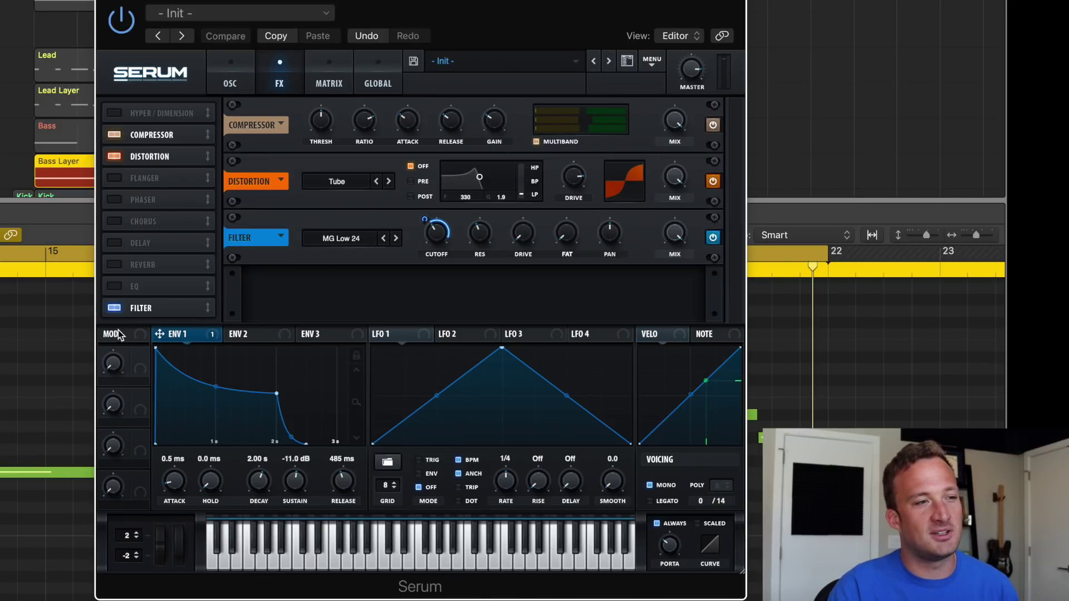
left_click(479, 231)
key("space")
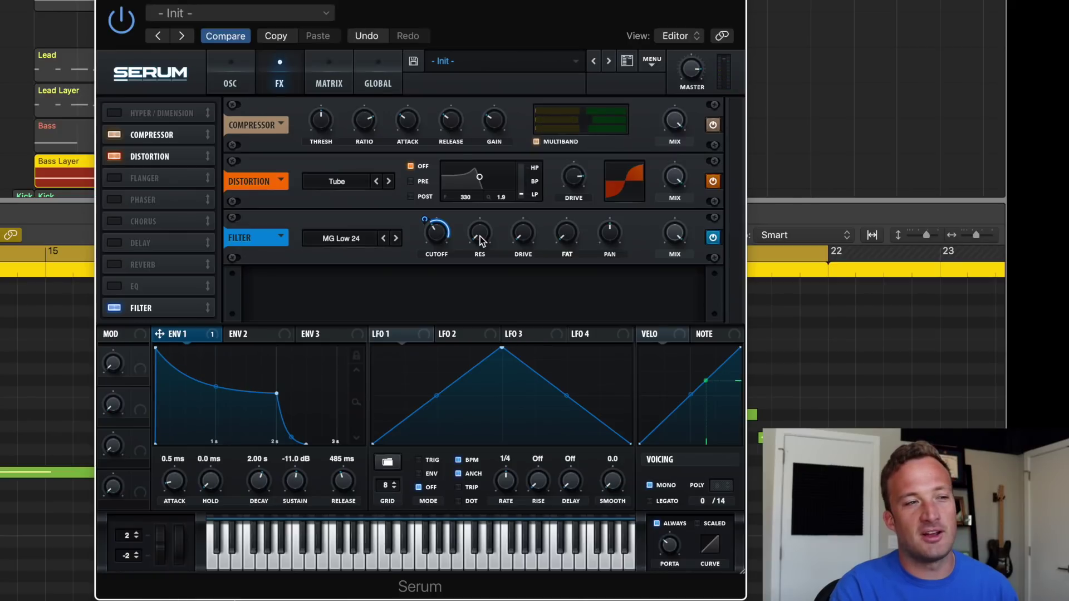
left_click_drag(482, 240, 477, 150)
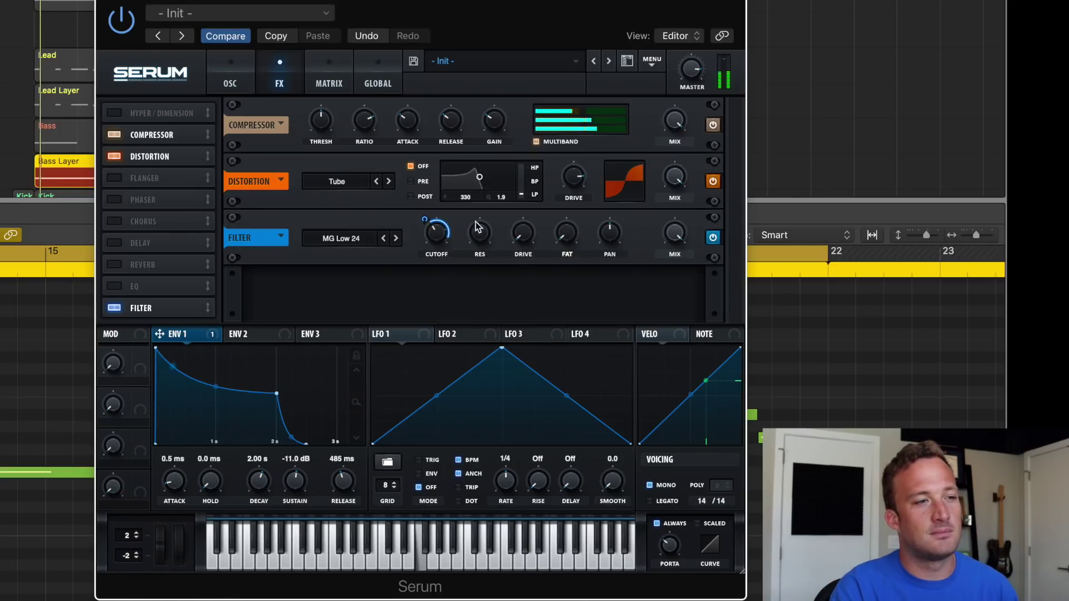
mouse_move(477, 233)
left_mouse_down()
mouse_move(471, 191)
mouse_move(477, 237)
left_mouse_up()
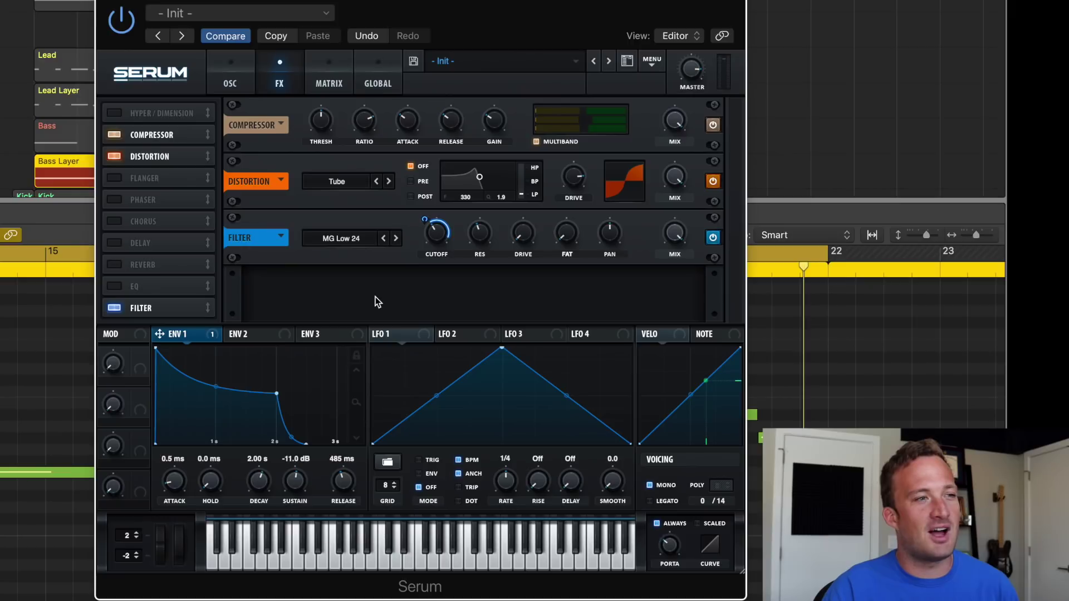
- Return to the oscillator page and compare the bass with the sub oscillator off and on
left_click(230, 78)
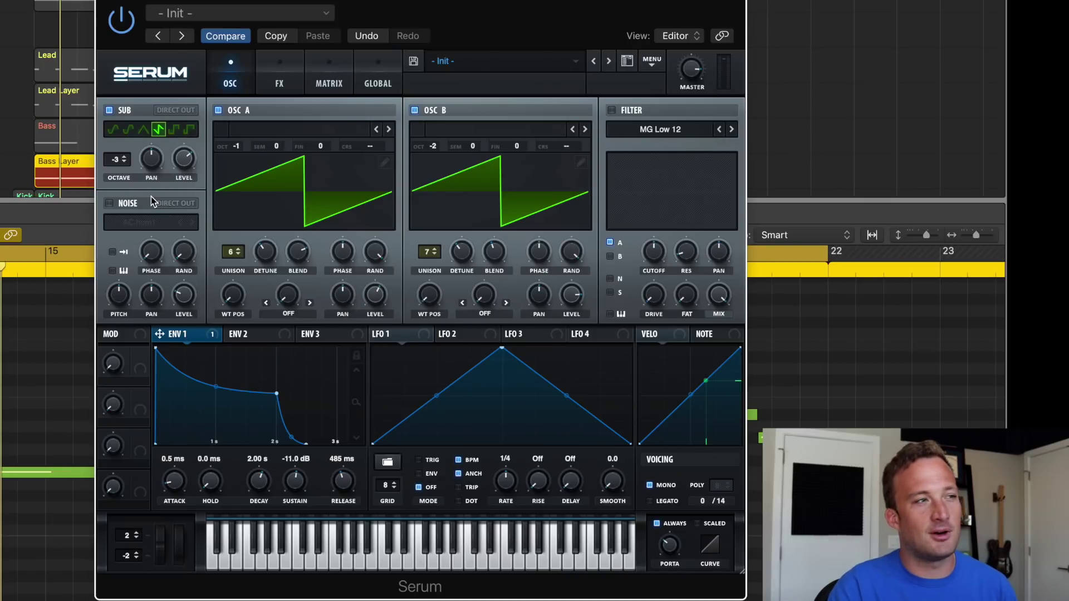
left_click(109, 111)
key("space")
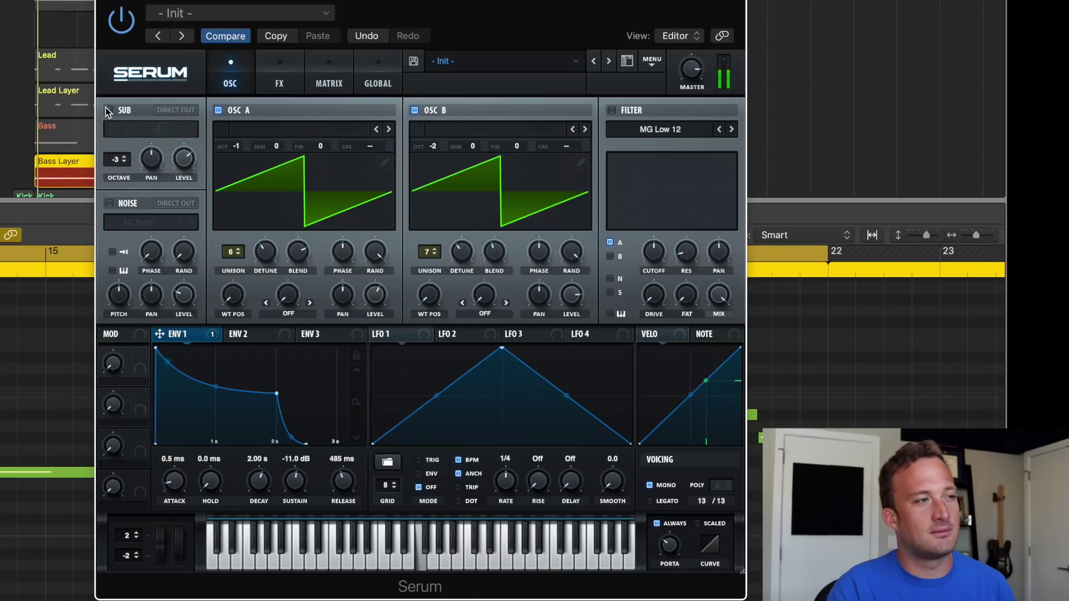
left_click(109, 110)
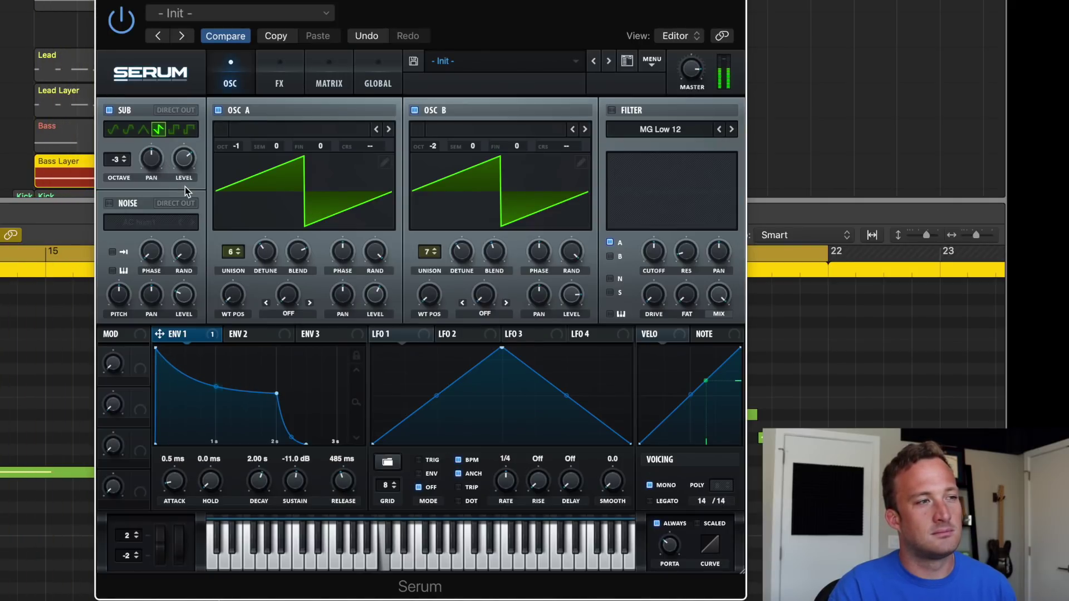
key("space")
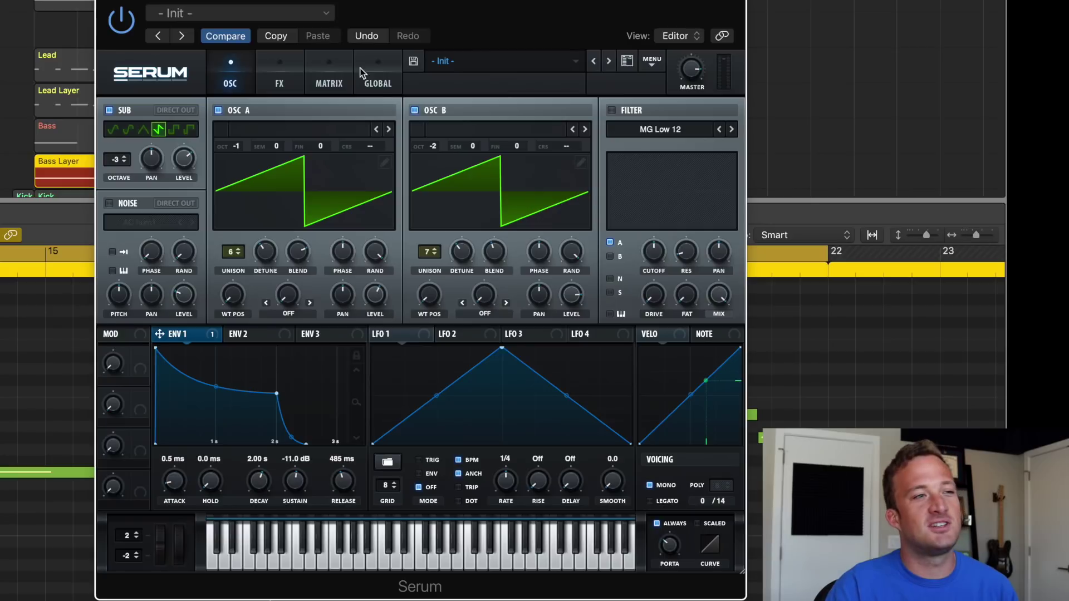
- Toggle OSC B and OSC A off and back on, then play the full bass
left_click(415, 110)
left_click(415, 111)
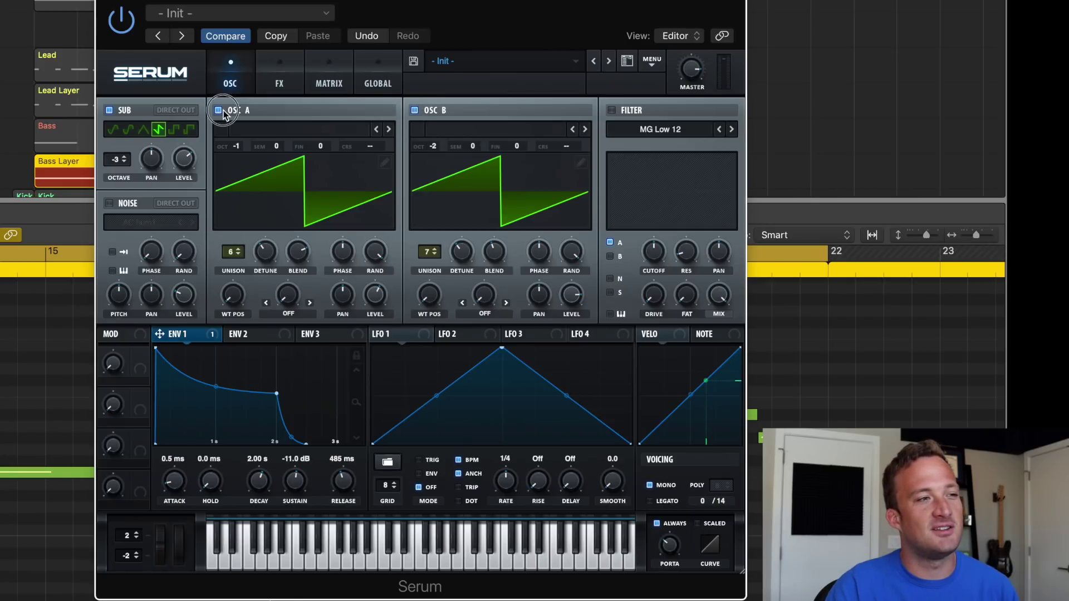
left_click(218, 110)
left_click(218, 110)
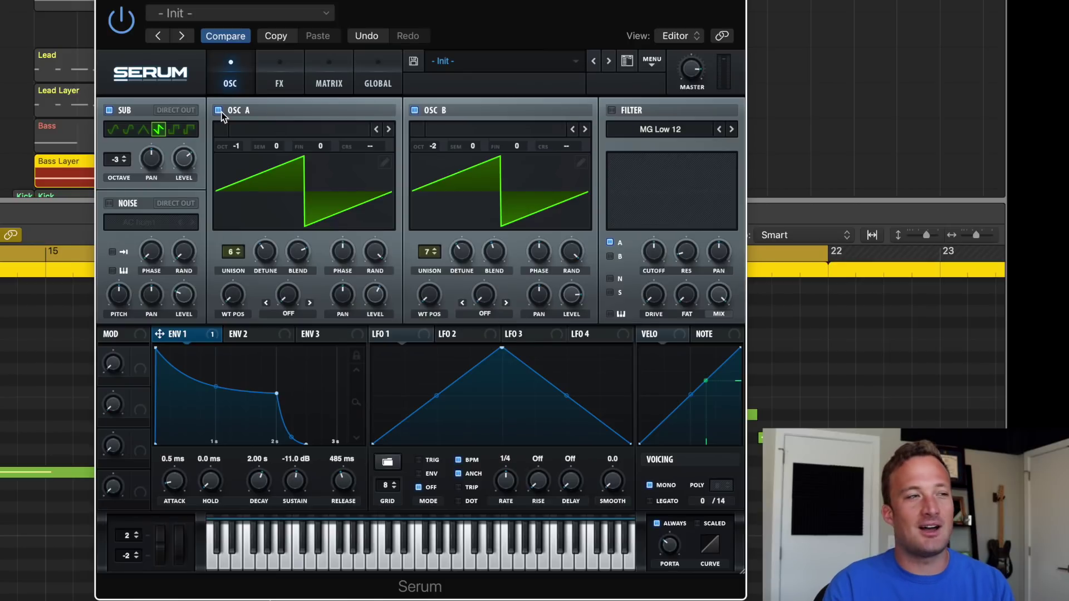
key("space")
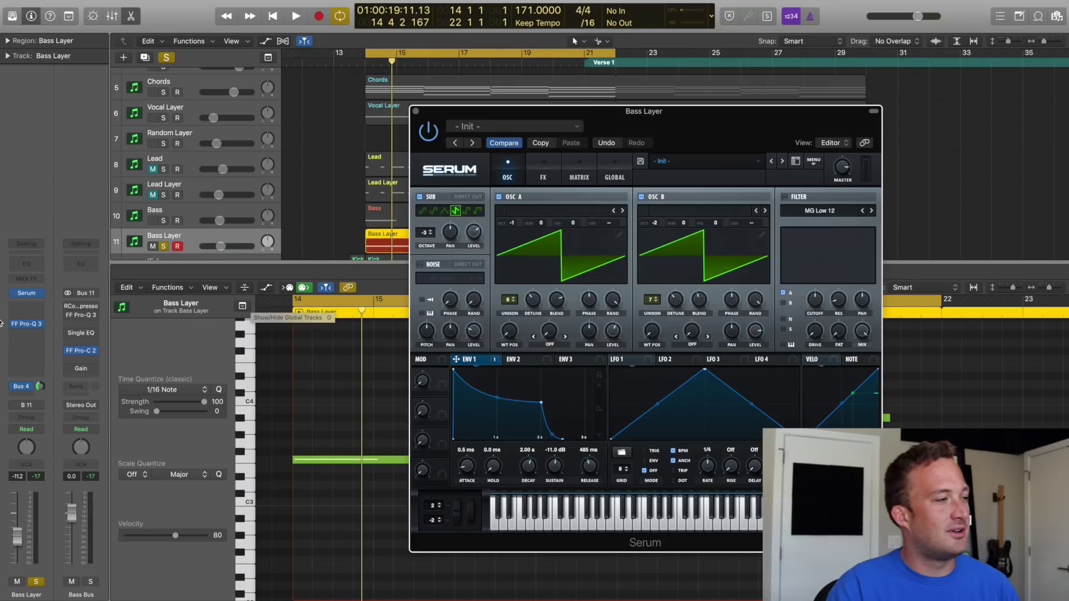
- Open the Bass Layer's Pro-Q 3 and inspect its low-cut band
left_click(26, 324)
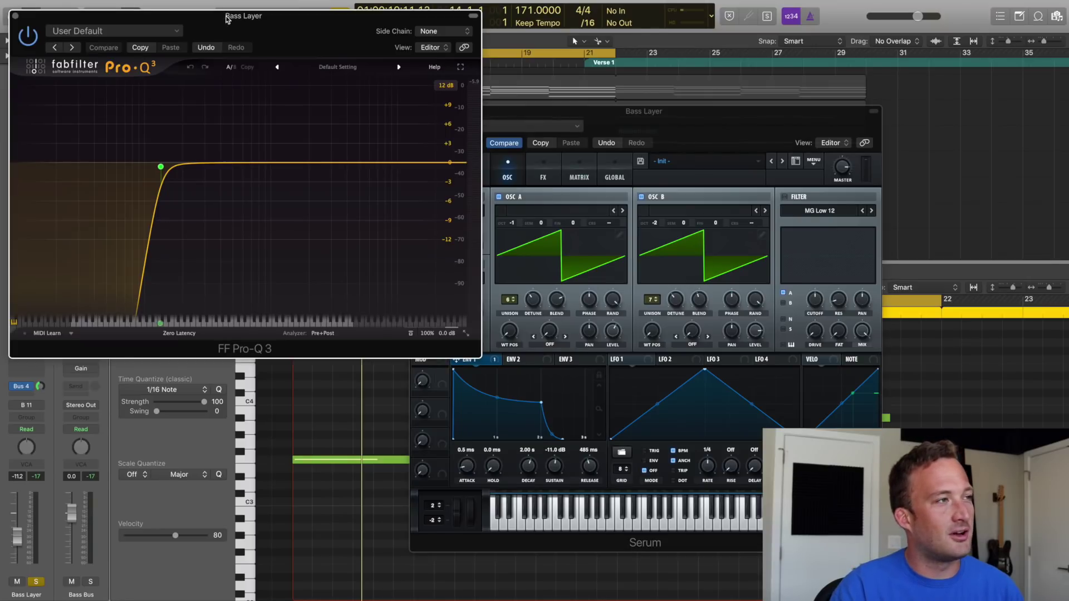
left_click_drag(227, 19, 643, 131)
left_click(577, 278)
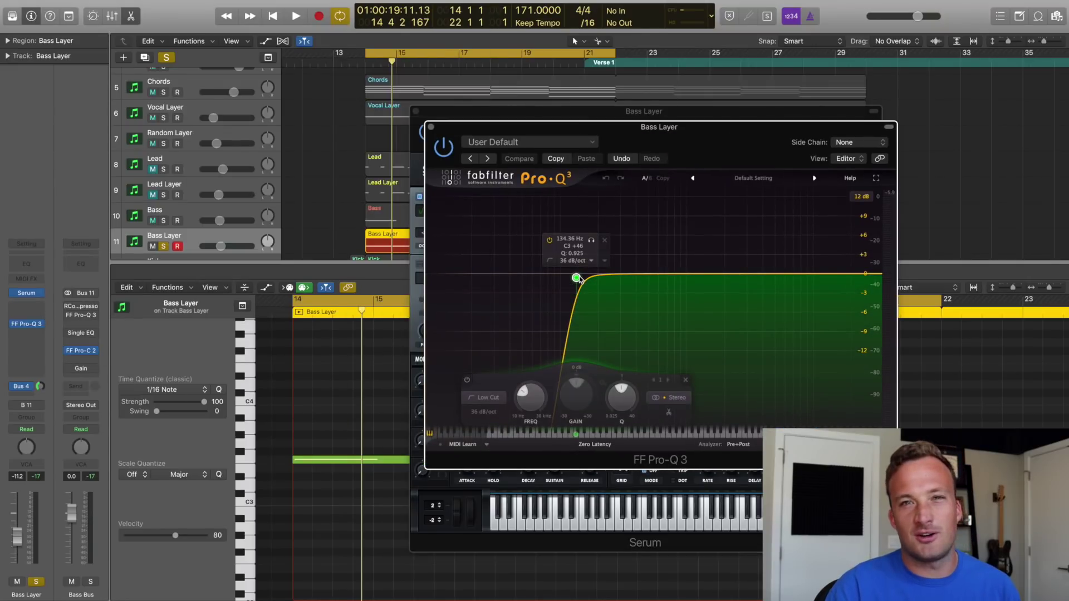
- Open ValhallaVintageVerb on Bass Verb and raise the Bass Layer's Bus 4 send to +2.2
left_click(19, 386)
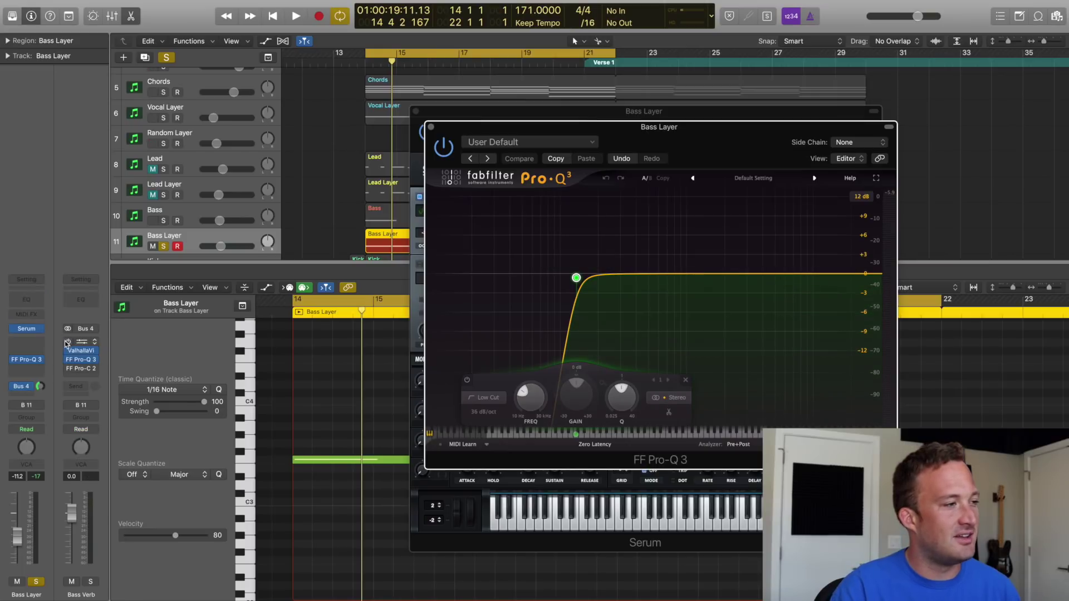
left_click(80, 355)
left_click_drag(277, 31, 682, 199)
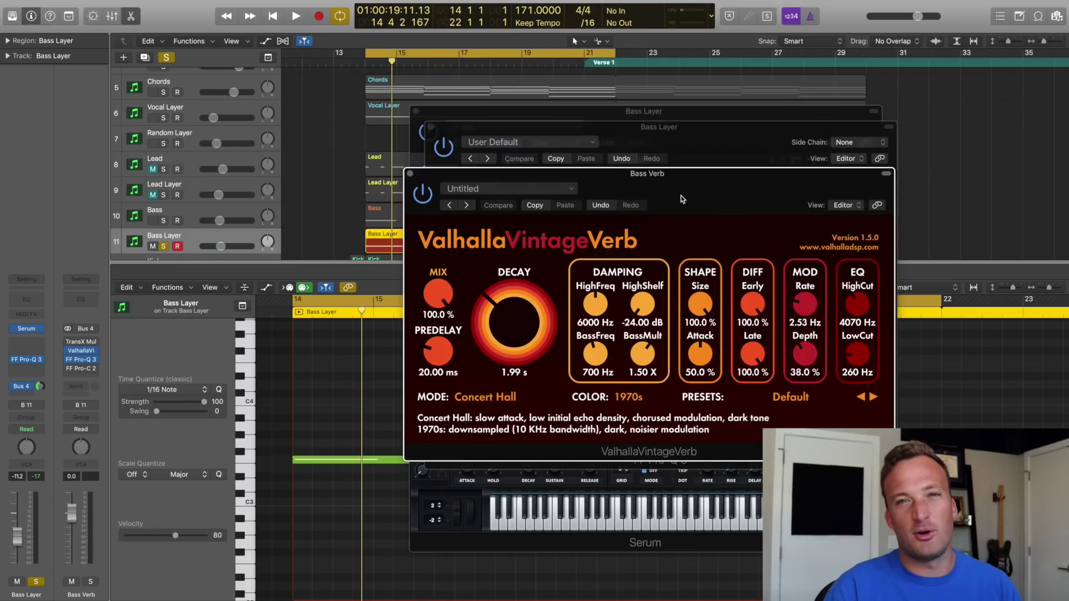
key("space")
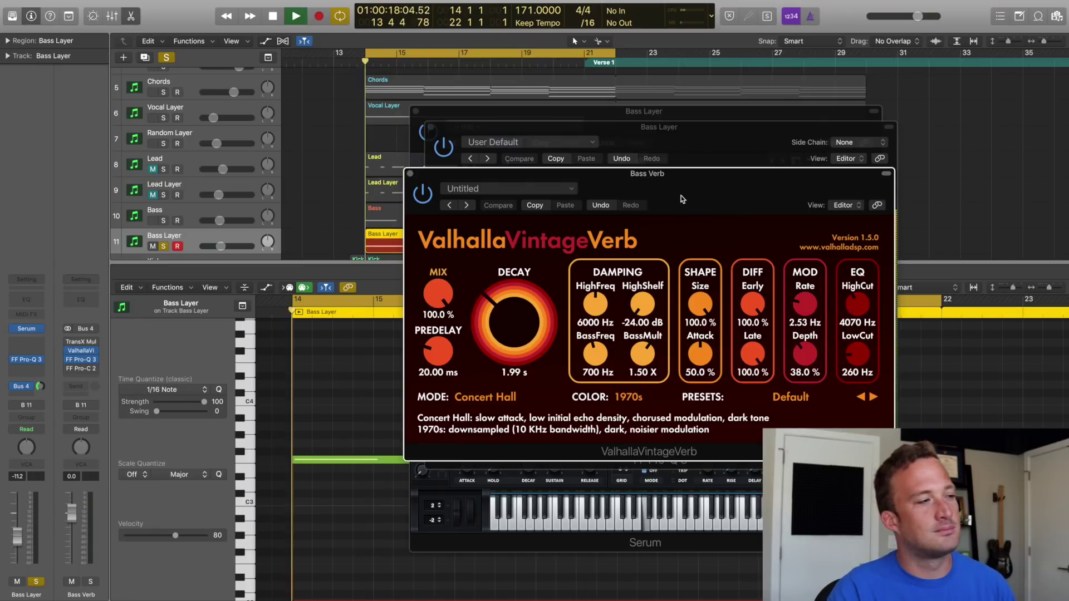
left_click(39, 387)
mouse_move(39, 387)
left_mouse_down()
mouse_move(31, 341)
mouse_move(34, 392)
left_mouse_up()
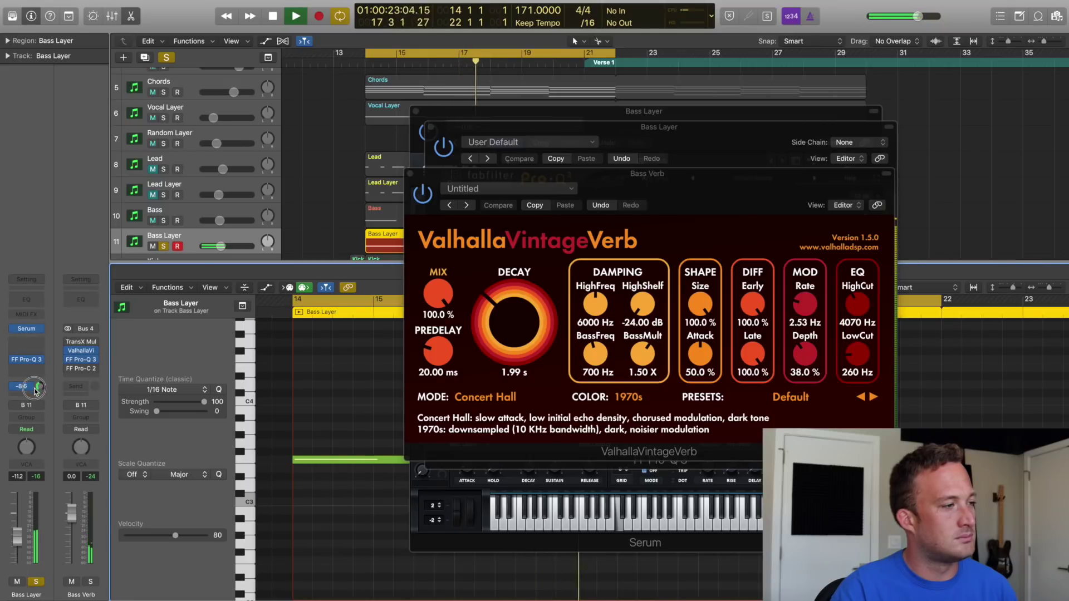
key("space")
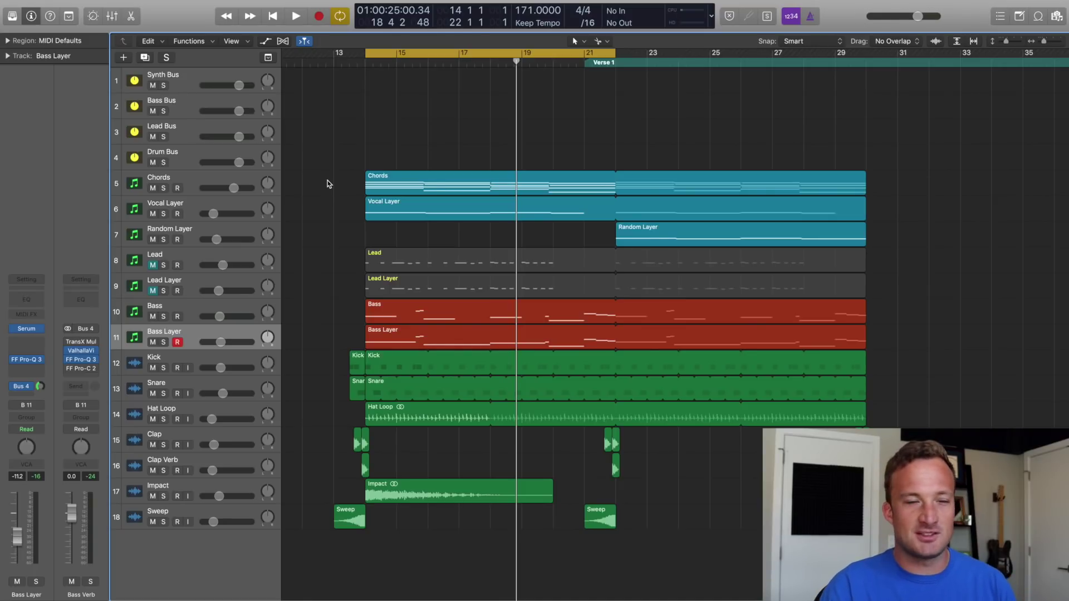
- Play from bar 15 with only the Chords track soloed, then open its Serum synth
key("space")
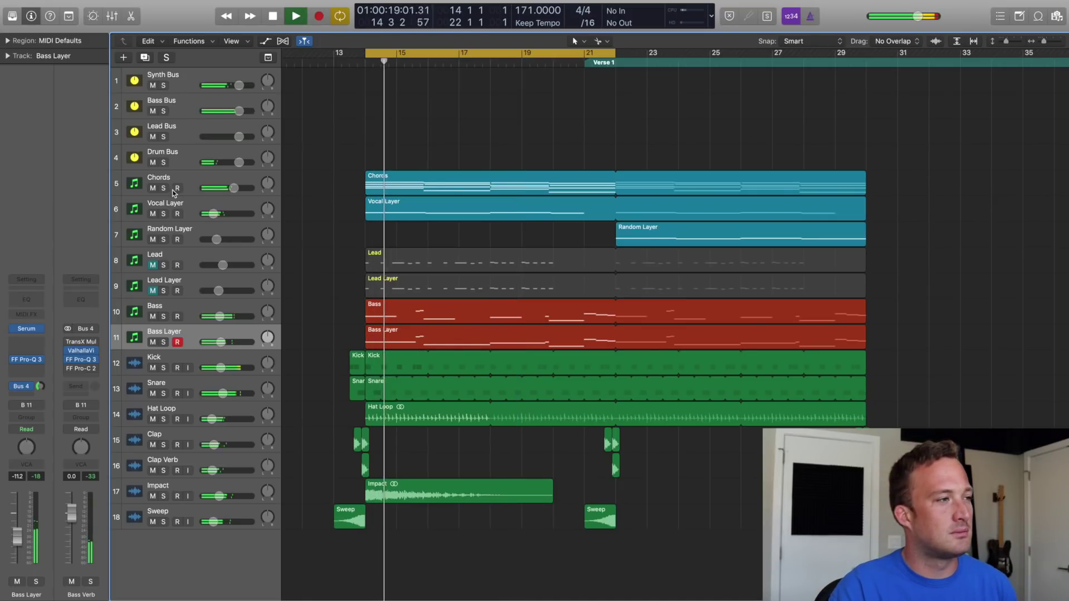
left_click_drag(163, 188, 164, 214)
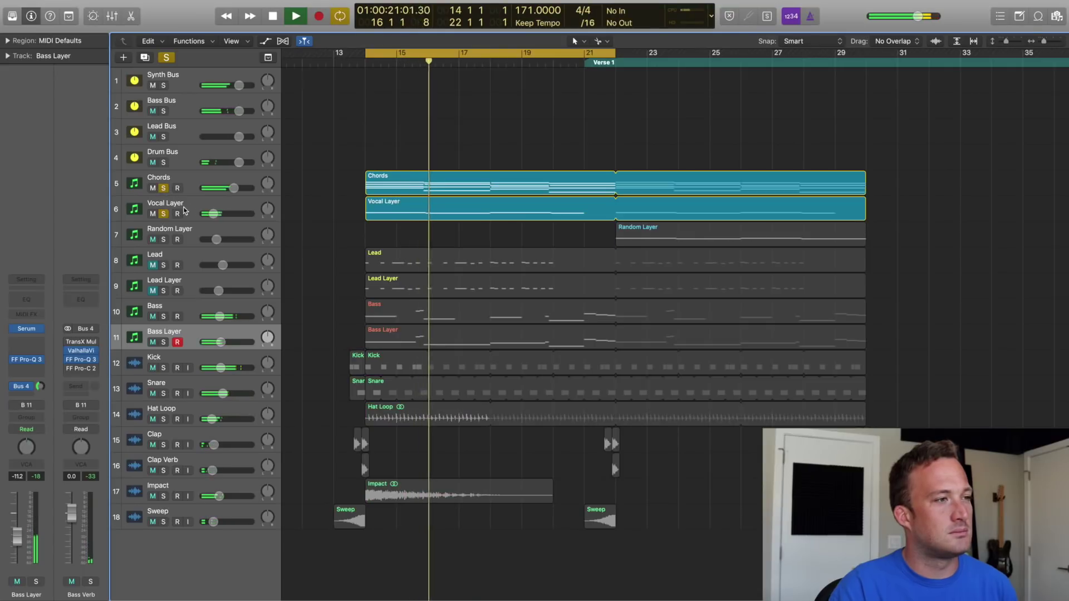
left_click(190, 178)
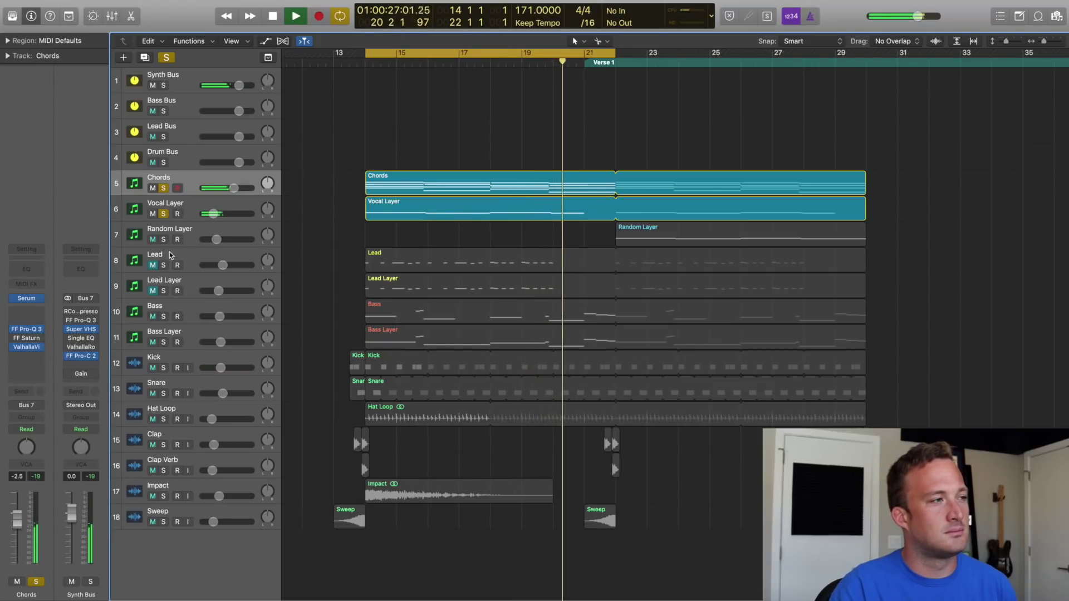
key("space")
left_click(162, 214)
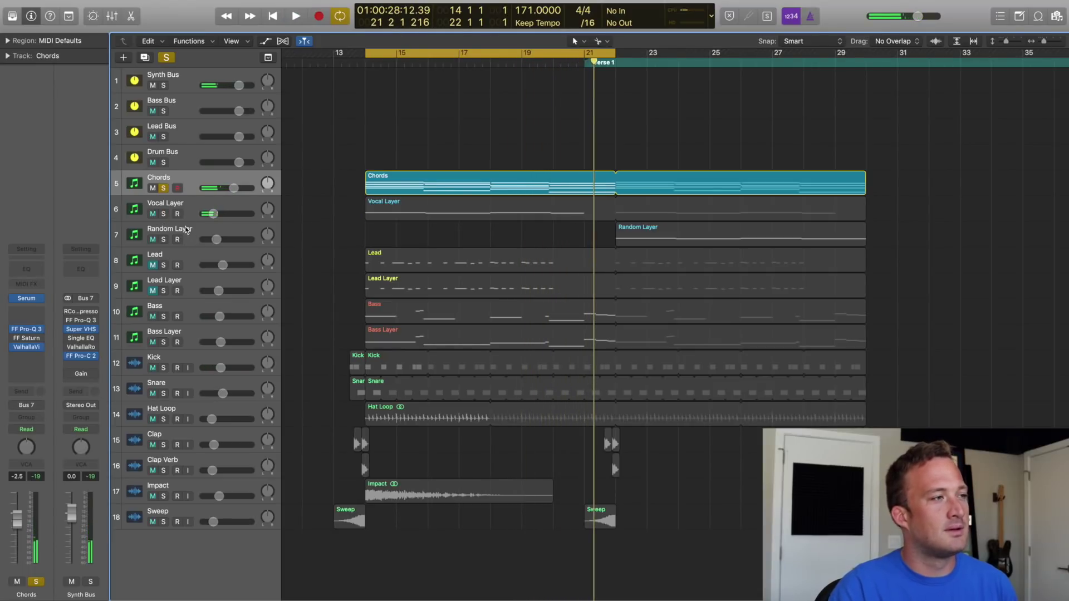
left_click(25, 298)
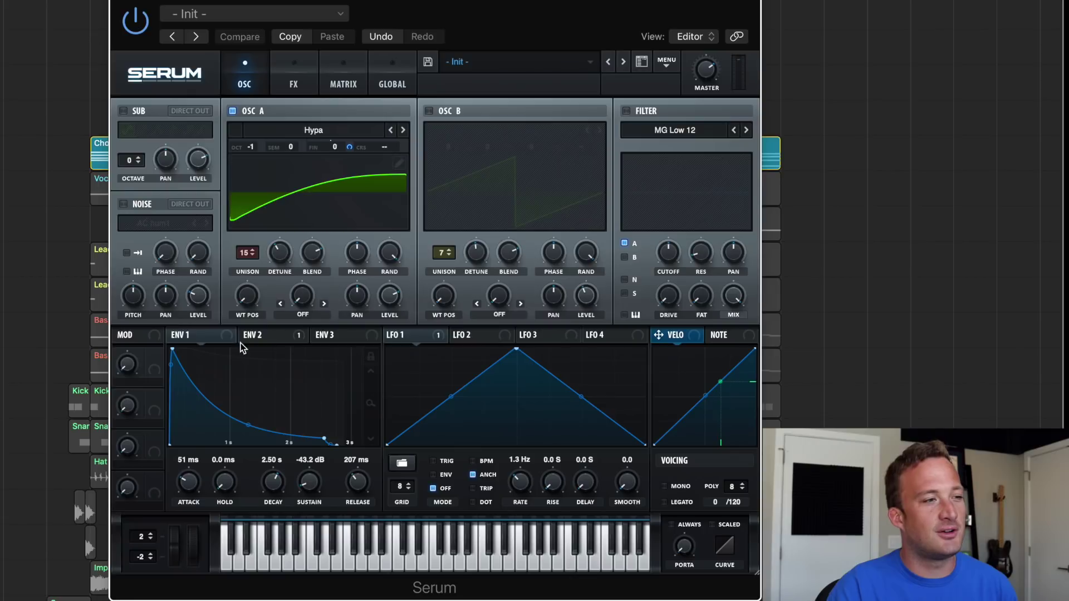
- View the Chords Serum's Envelope 1 and Envelope 2 settings, then show its effects rack
left_click(188, 337)
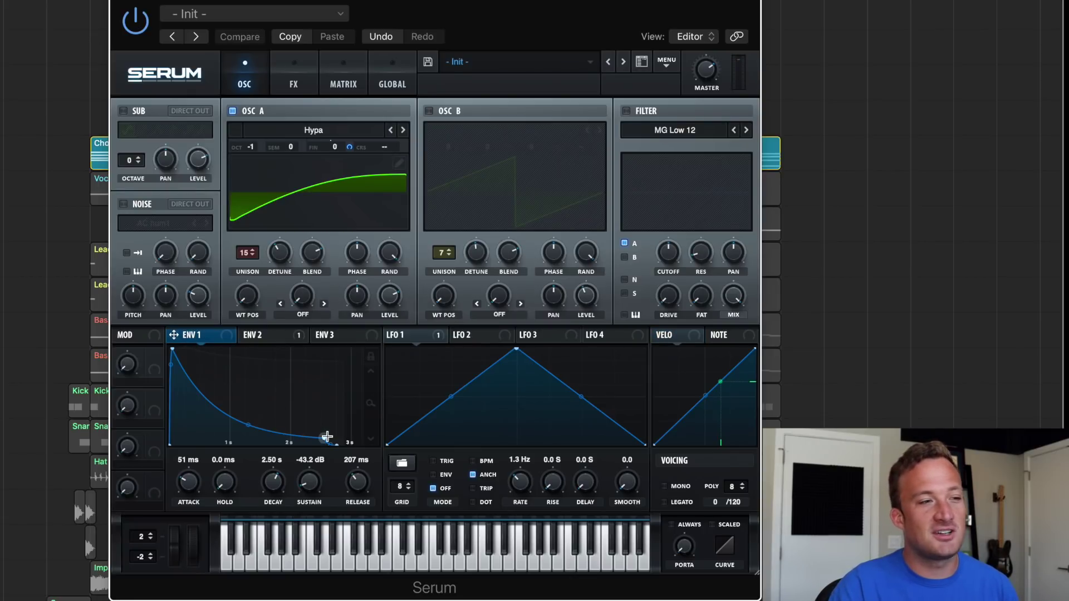
left_click(264, 335)
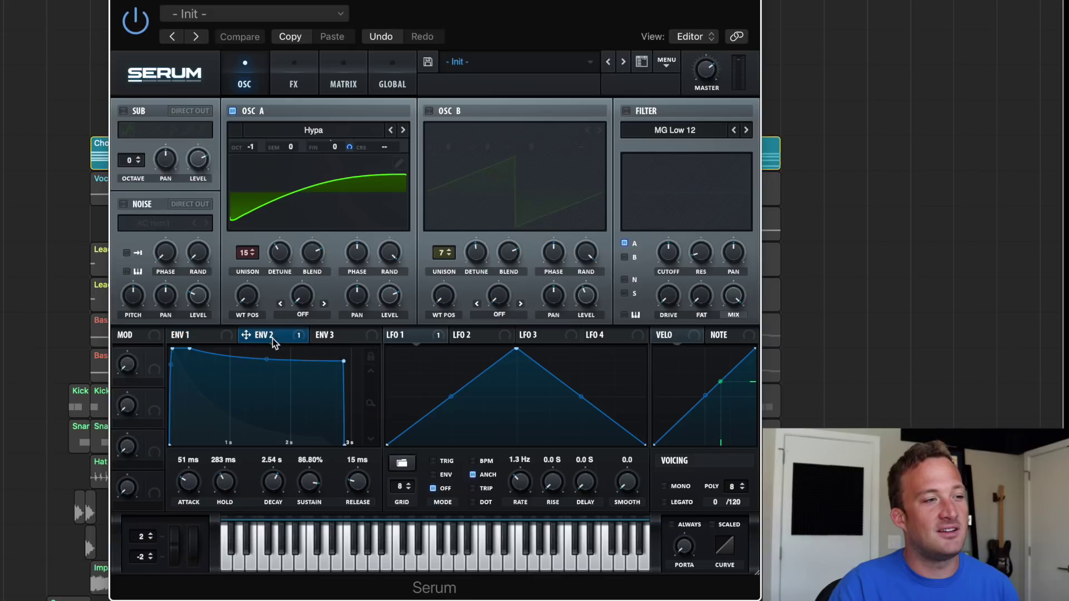
left_click(295, 72)
- Play the chords, set the Serum filter resonance to 41%, and stop playback
mouse_move(452, 245)
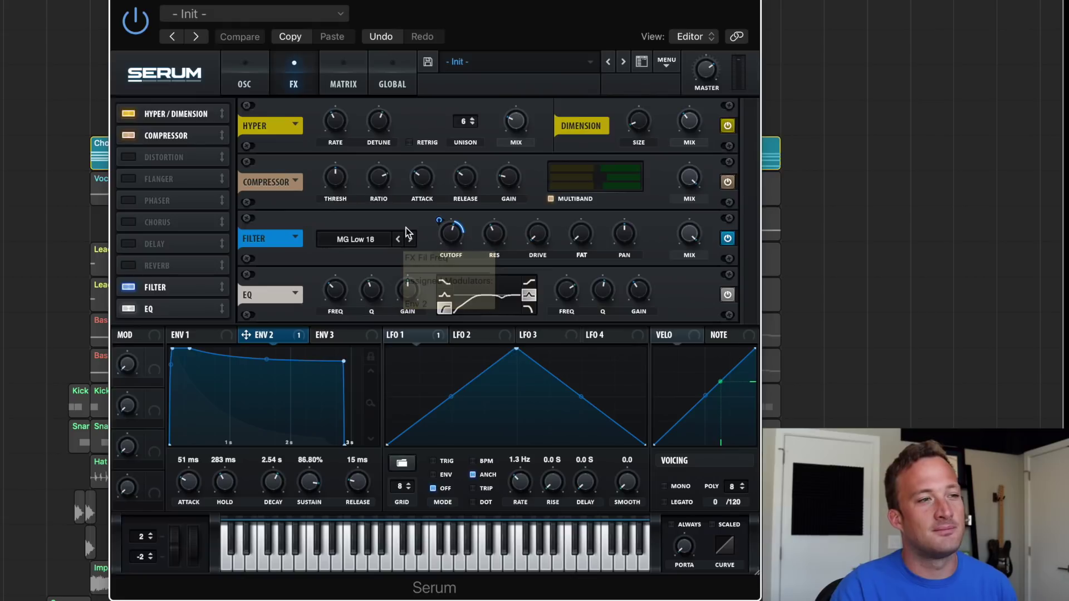
key("space")
key("space")
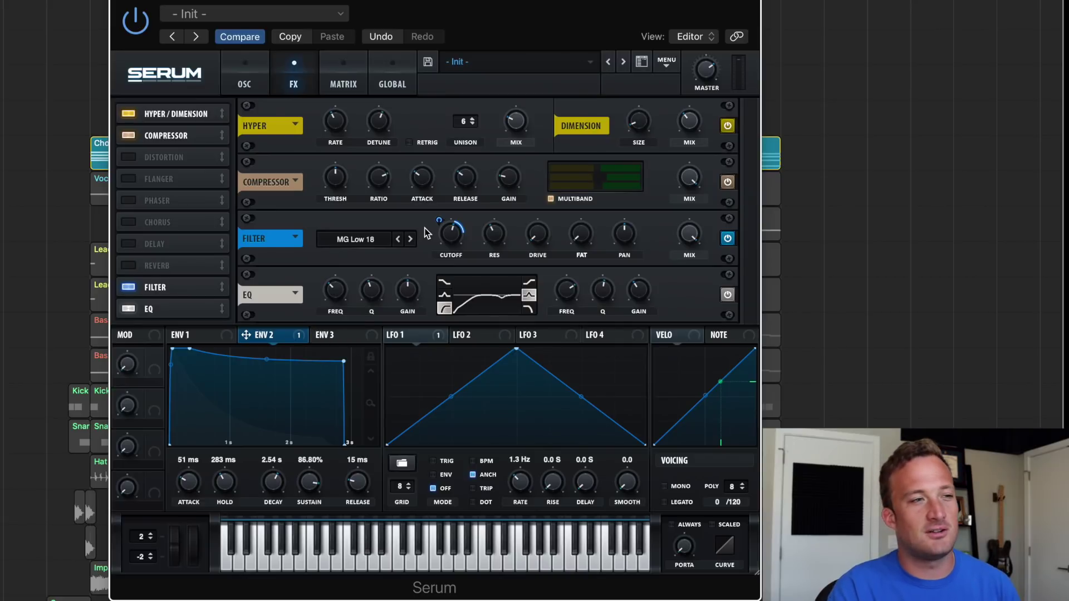
key("space")
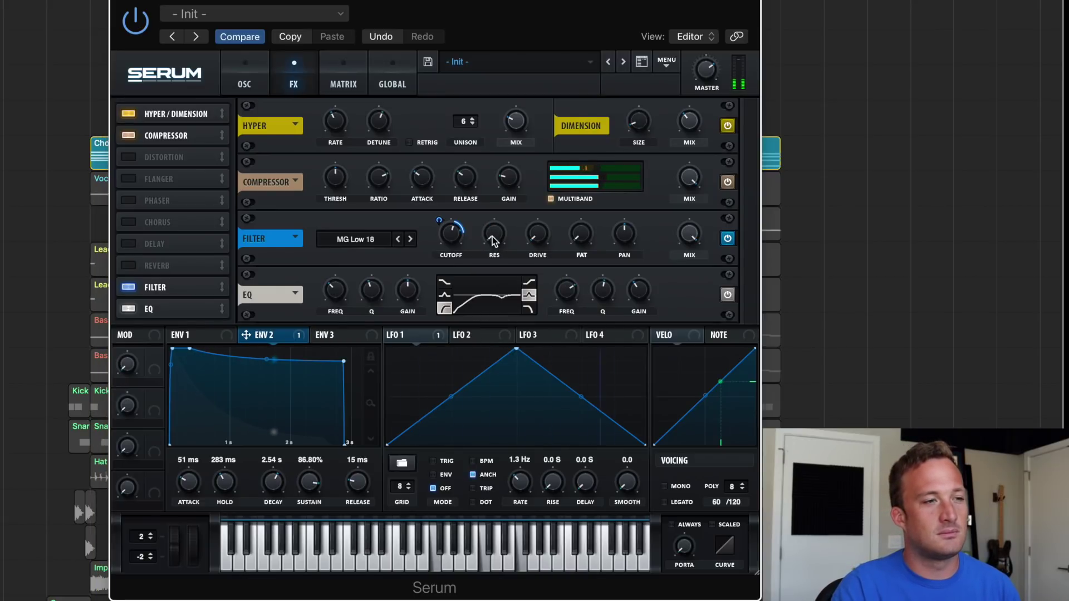
left_click_drag(493, 240, 482, 161)
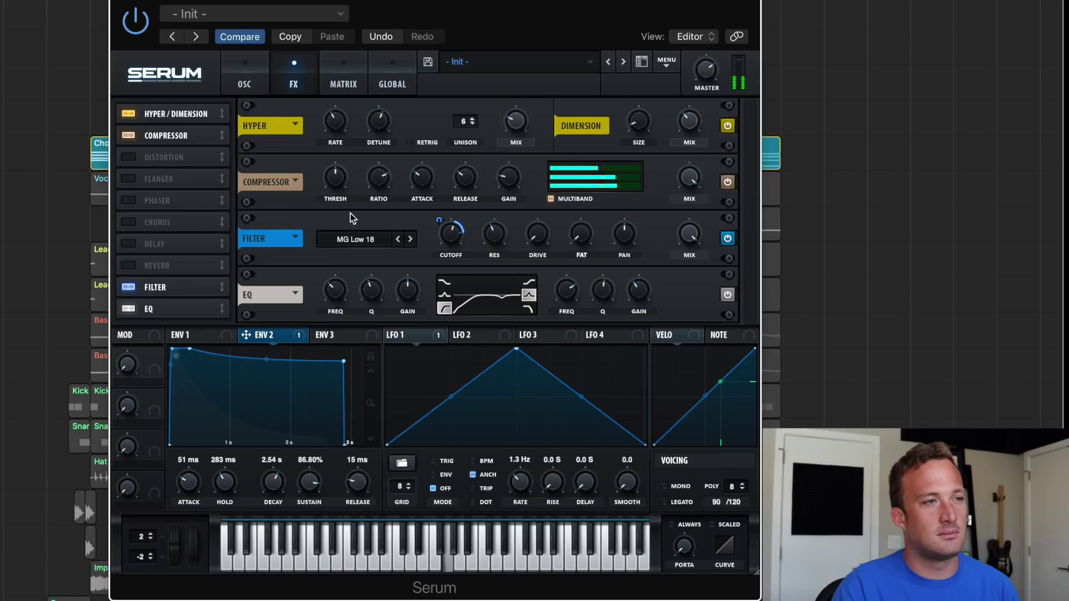
key("space")
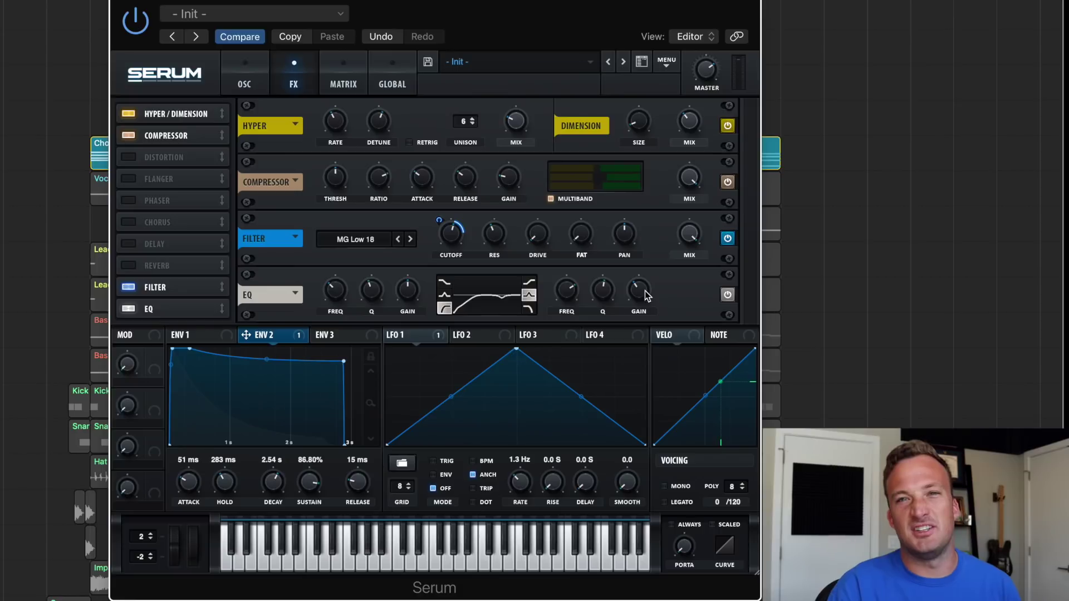
- On Serum's oscillator page, route LFO 1 to OSC A's Fine knob with a modulation amount of 72
left_click(261, 86)
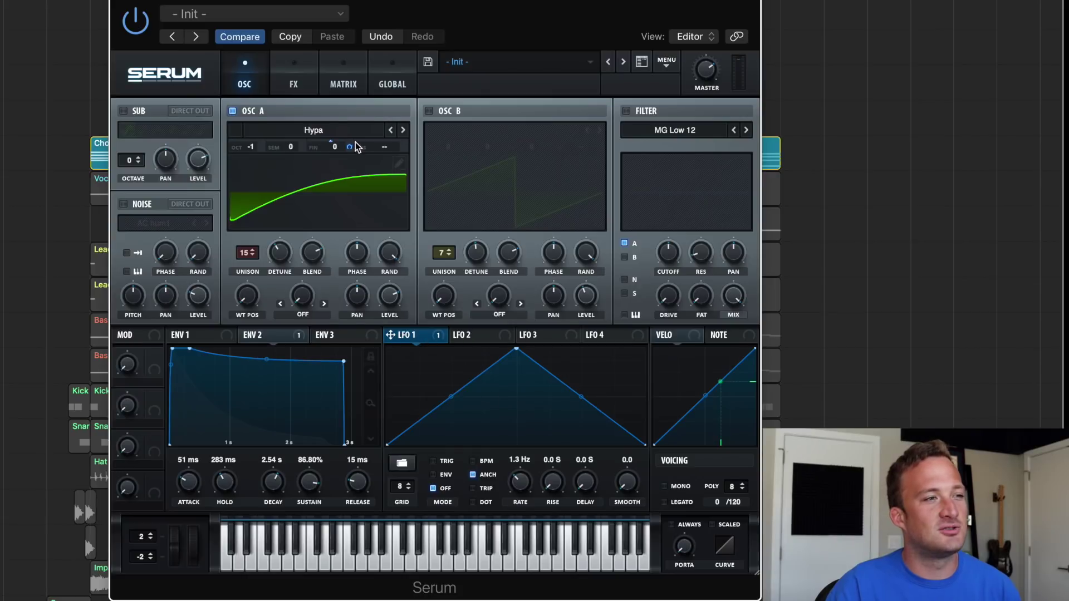
left_click_drag(349, 146, 349, 148)
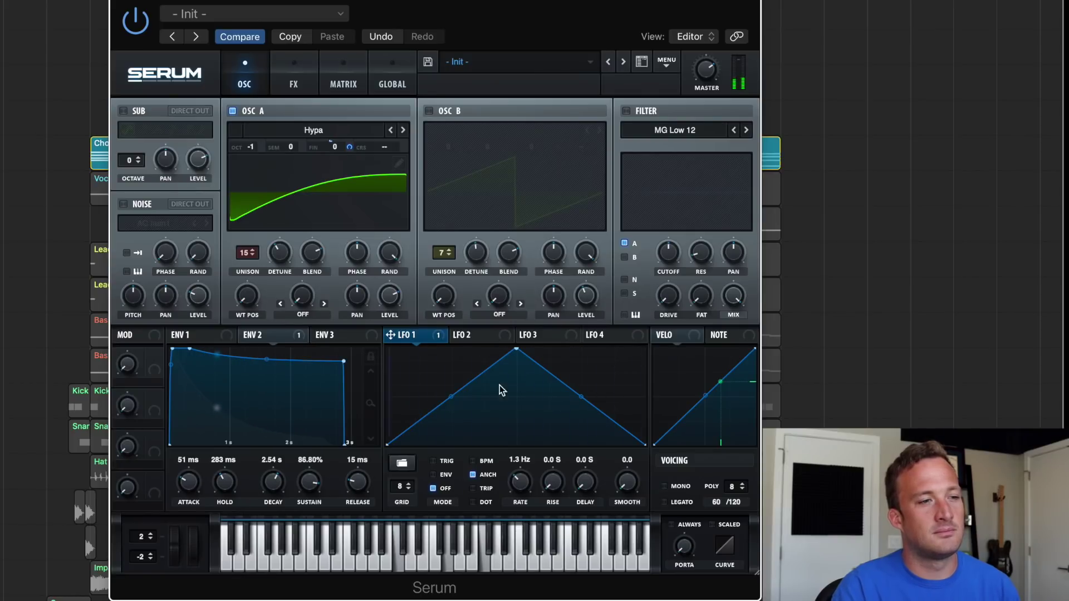
mouse_move(348, 149)
left_mouse_down()
mouse_move(346, 86)
mouse_move(352, 151)
left_mouse_up()
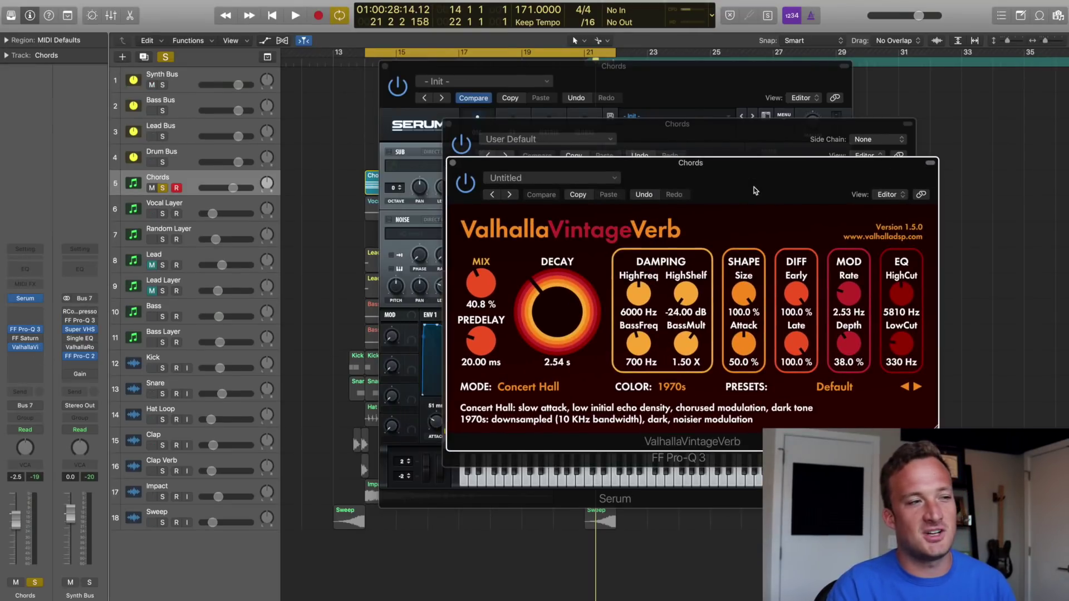
- During playback, audition the Chords reverb mix at 0% and 100%, then settle it at 41.2%
key("space")
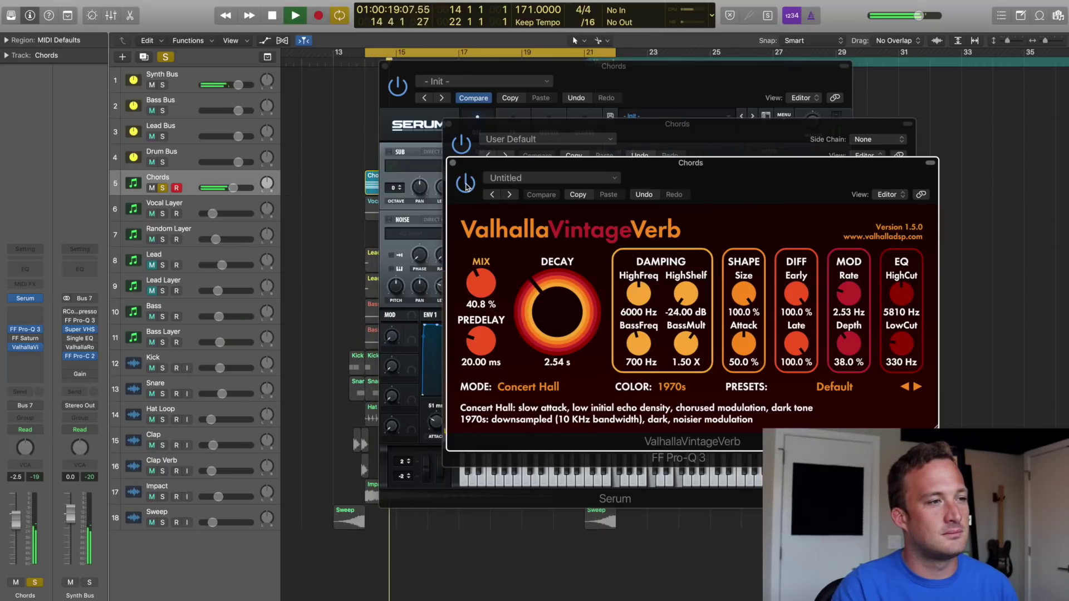
left_click_drag(482, 283, 481, 325)
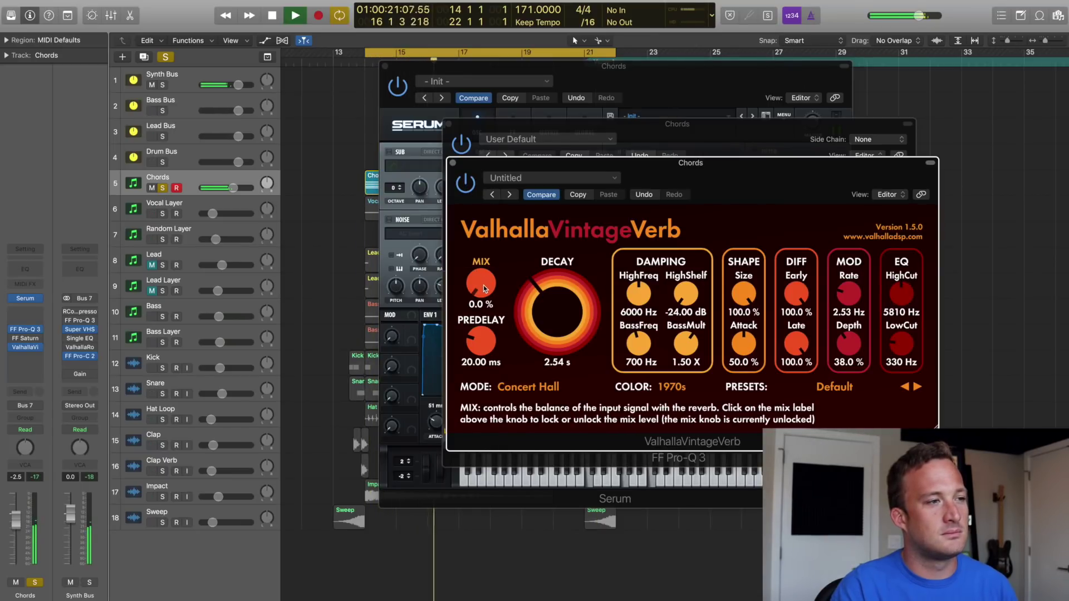
left_click_drag(483, 286, 467, 142)
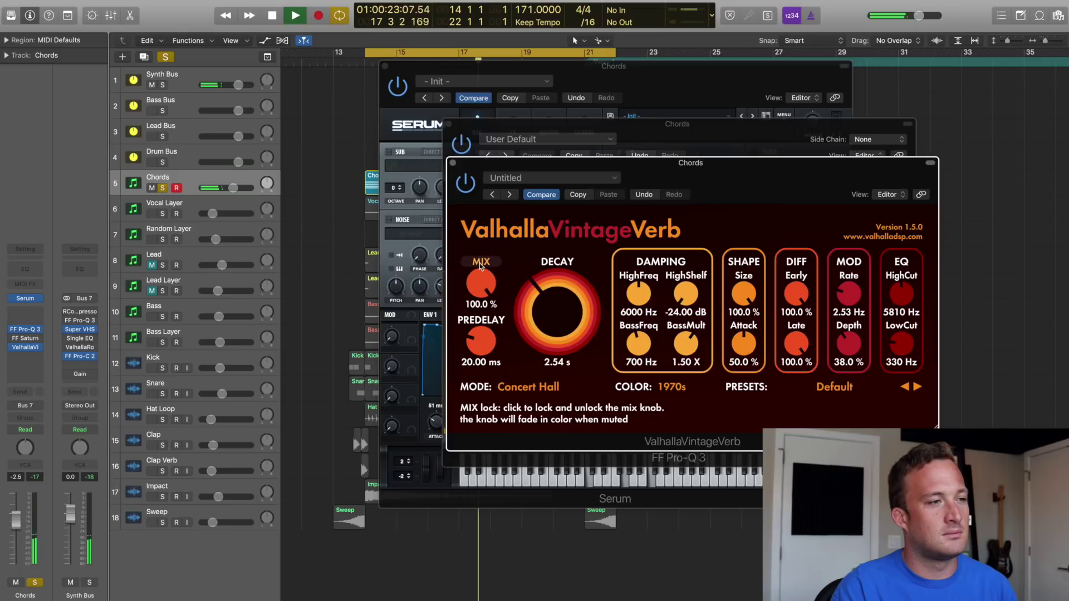
left_click_drag(479, 269, 484, 357)
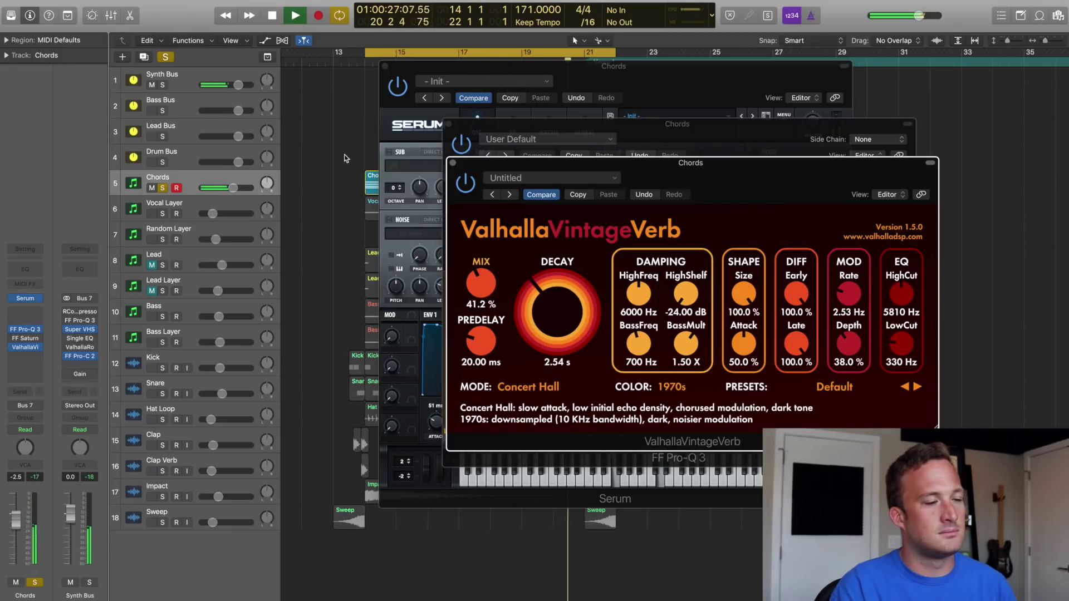
key("space")
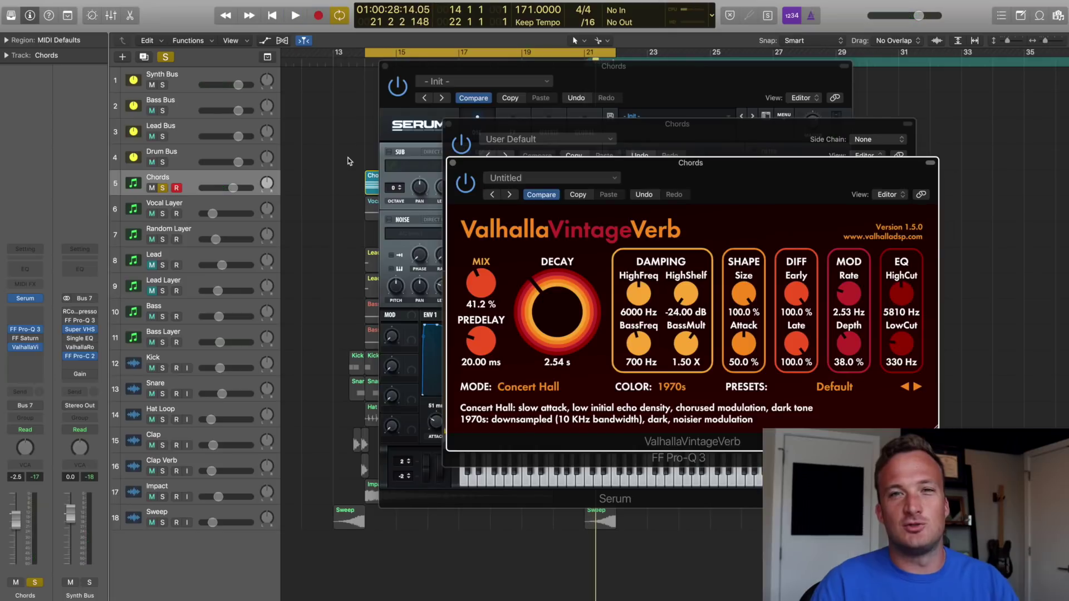
- Close the plug-in windows and play with Vocal Layer soloed alongside Chords
left_click(453, 165, "alt")
left_click(163, 214)
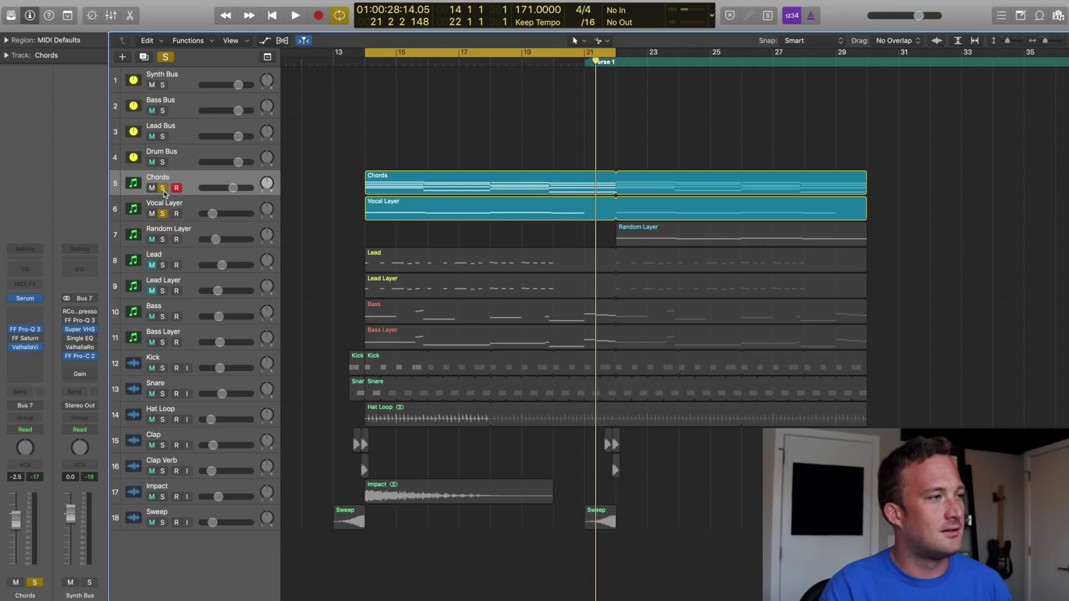
key("space")
- Toggle Chords' solo off and back on, then open the Vocal Layer region in the Piano Roll
left_click(163, 189)
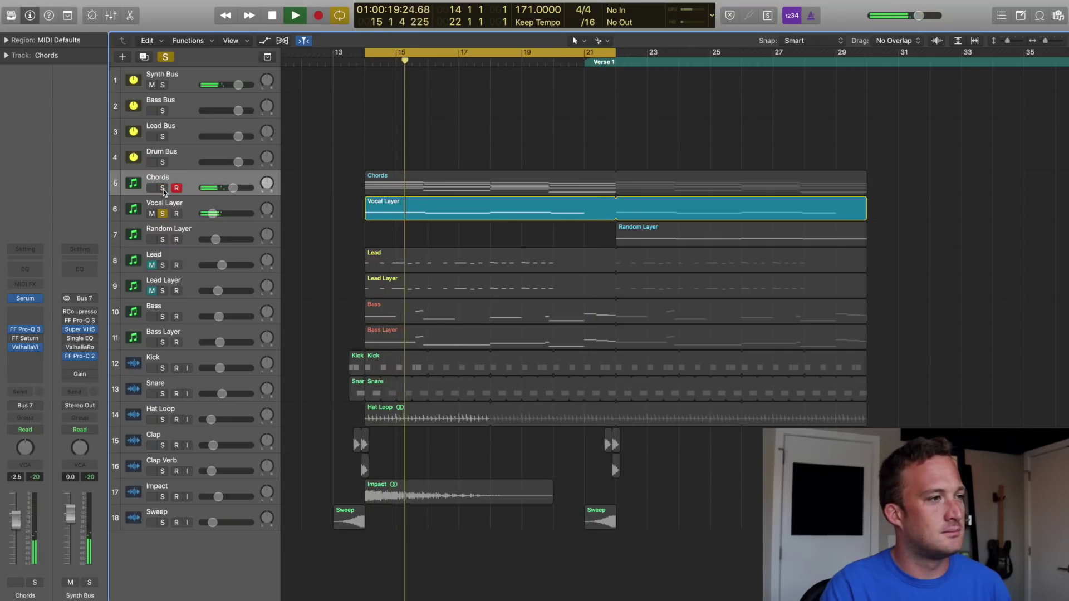
left_click(163, 188)
left_click(408, 214)
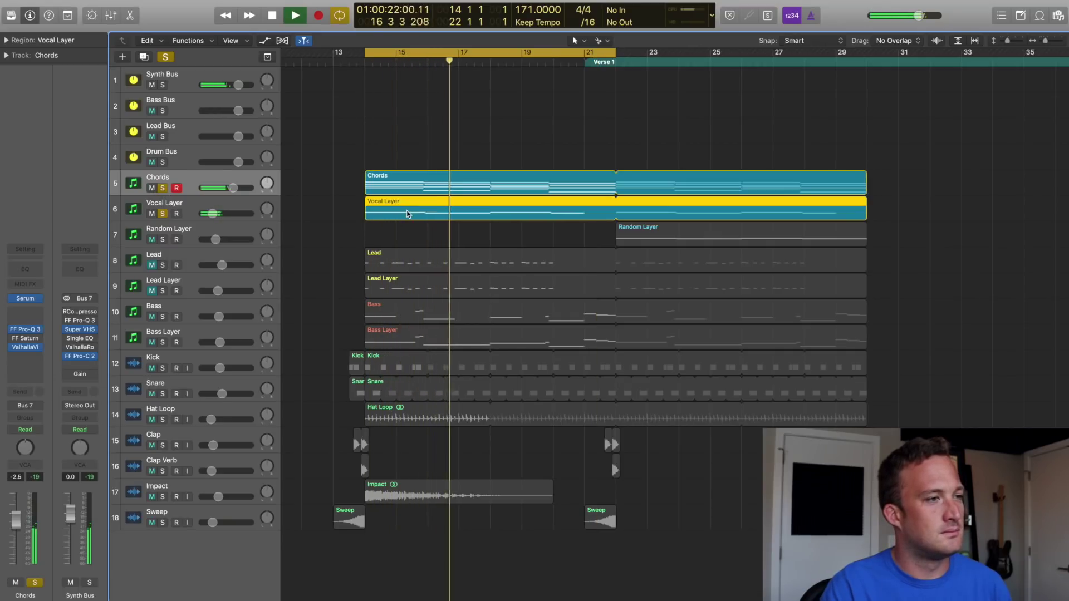
double_click(407, 214)
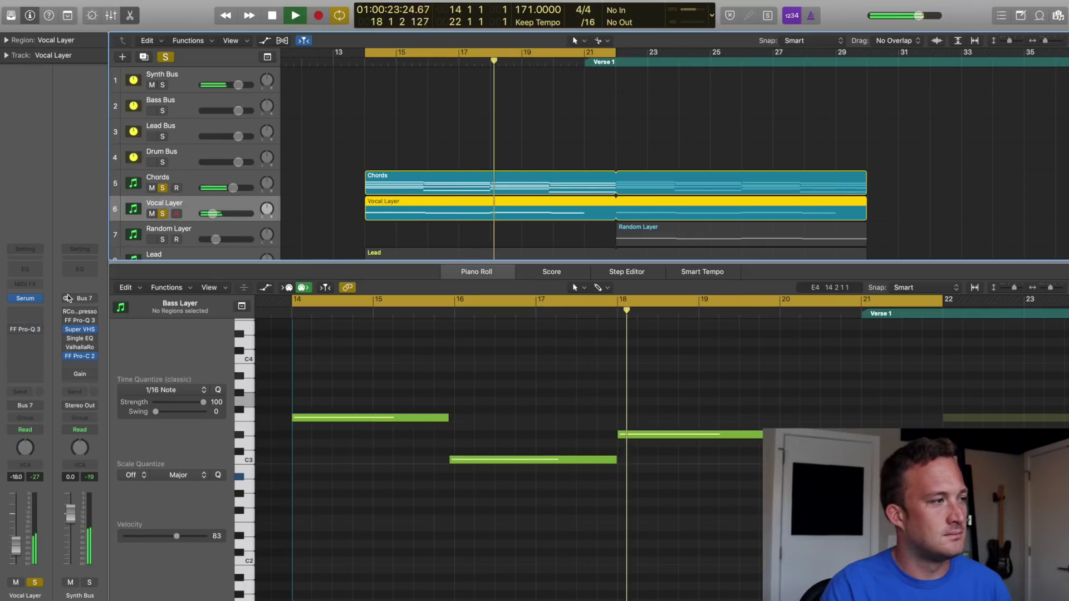
- Open Vocal Layer's Serum and show both OSC A and OSC B wavetables as flat 2-D waveforms
key("v")
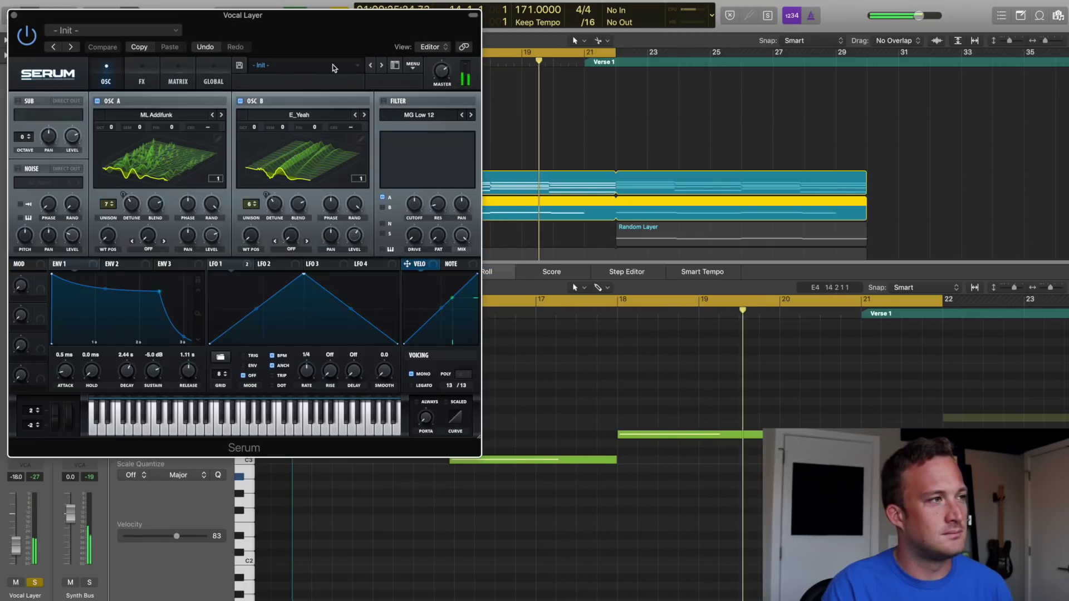
left_click_drag(317, 15, 670, 111)
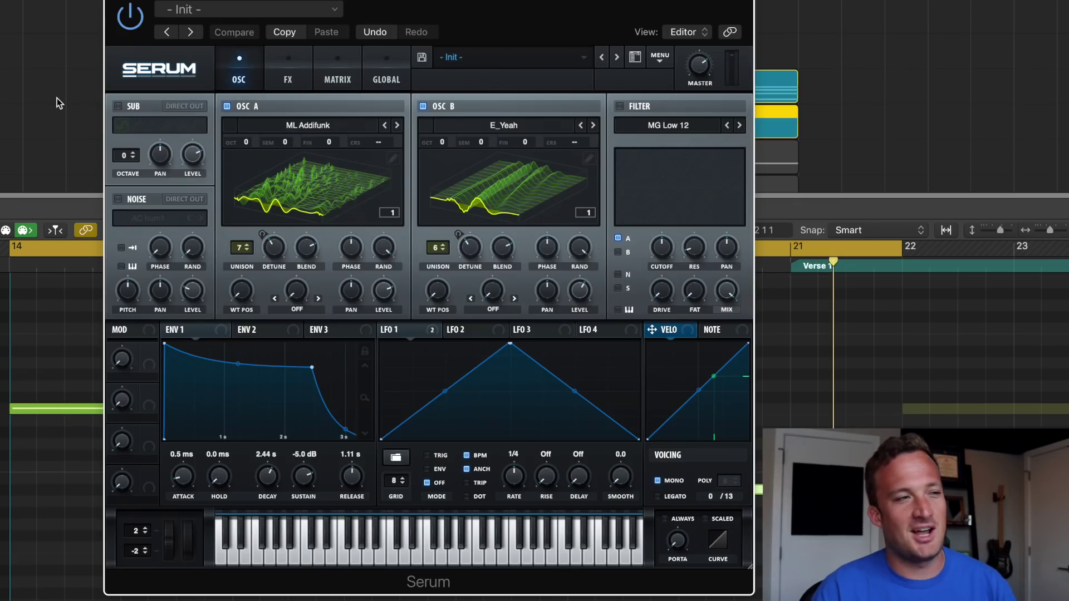
left_click(303, 186)
left_click(475, 184)
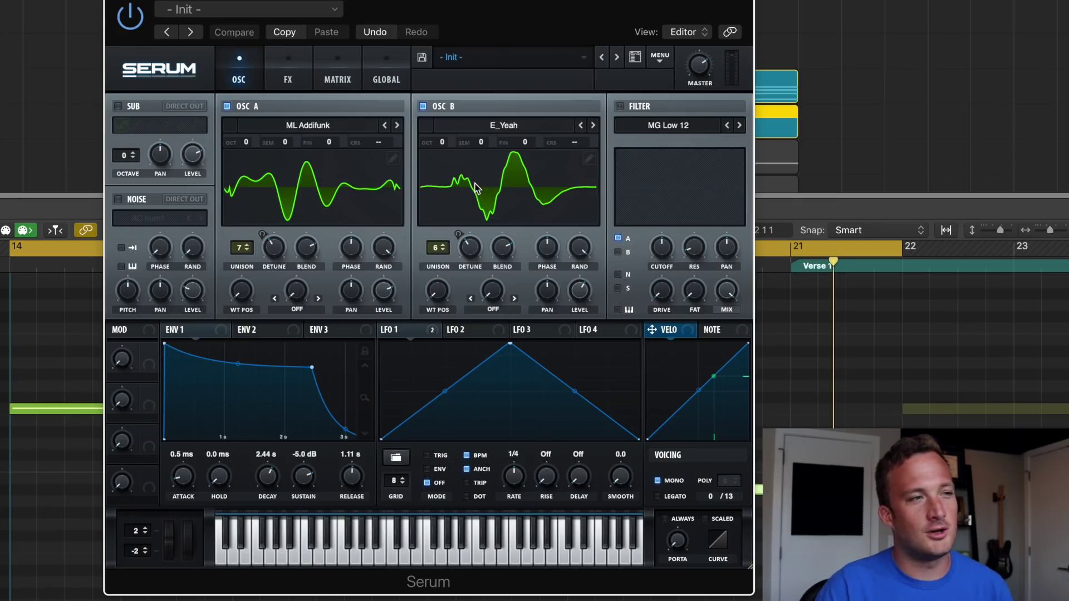
- Browse OSC A's wavetable list without changing it, then play and view Serum's Compressor, Reverb and EQ effects
left_click(325, 126)
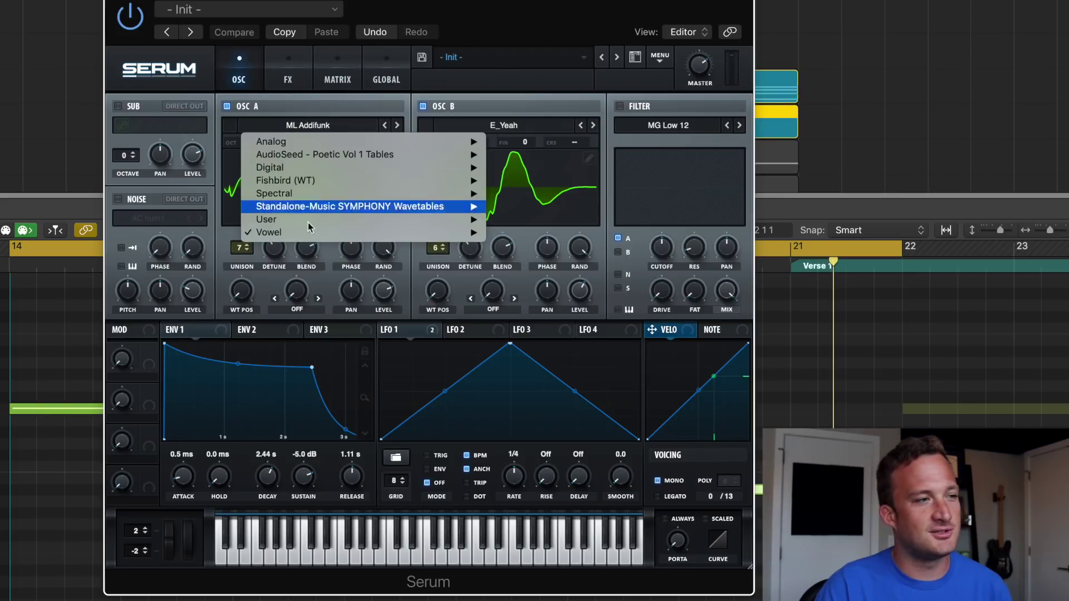
mouse_move(485, 236)
left_click(412, 328)
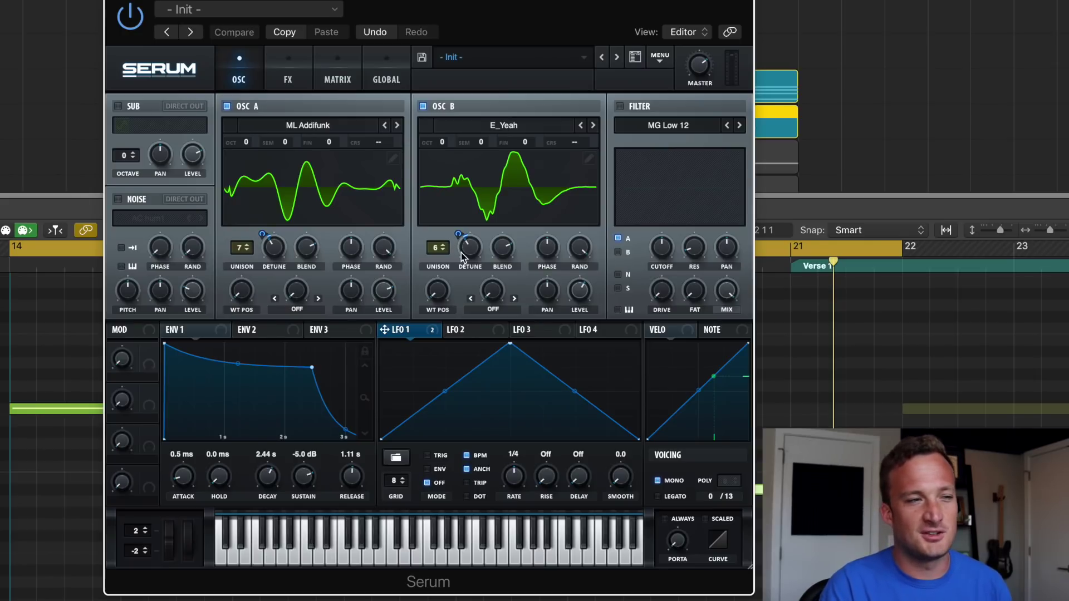
key("space")
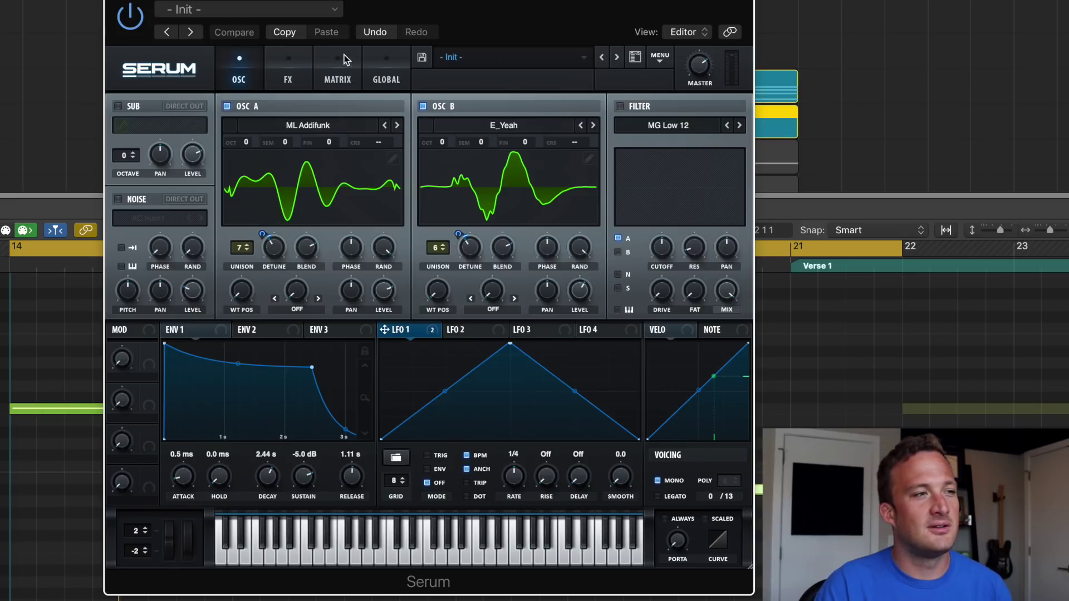
left_click(308, 73)
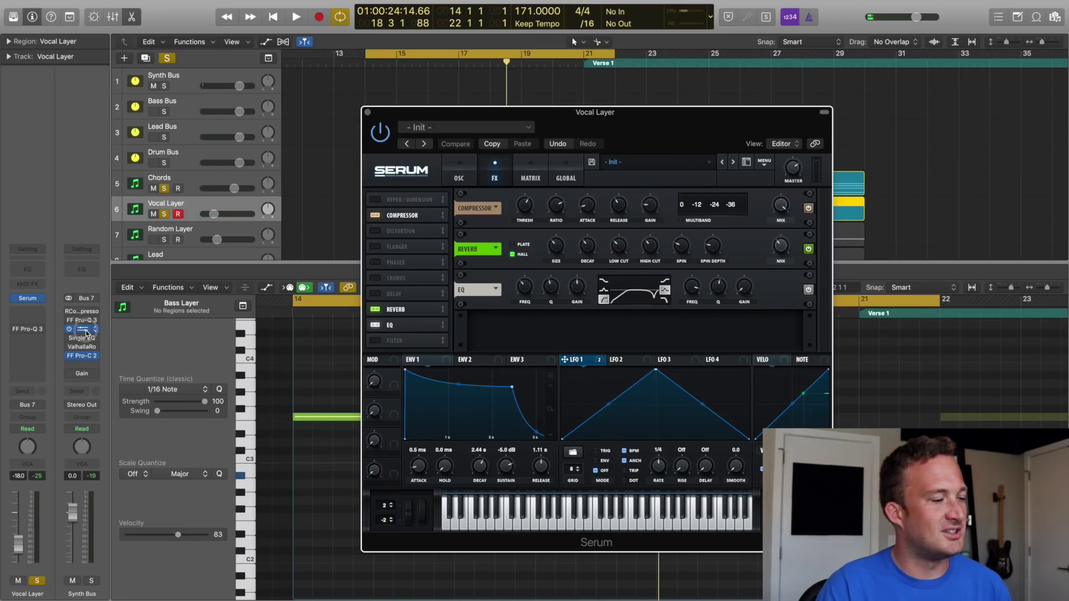
- Open the Synth Bus Super VHS, audition from bar 14, and close the Pro-C 2 compressor window
left_click(82, 329)
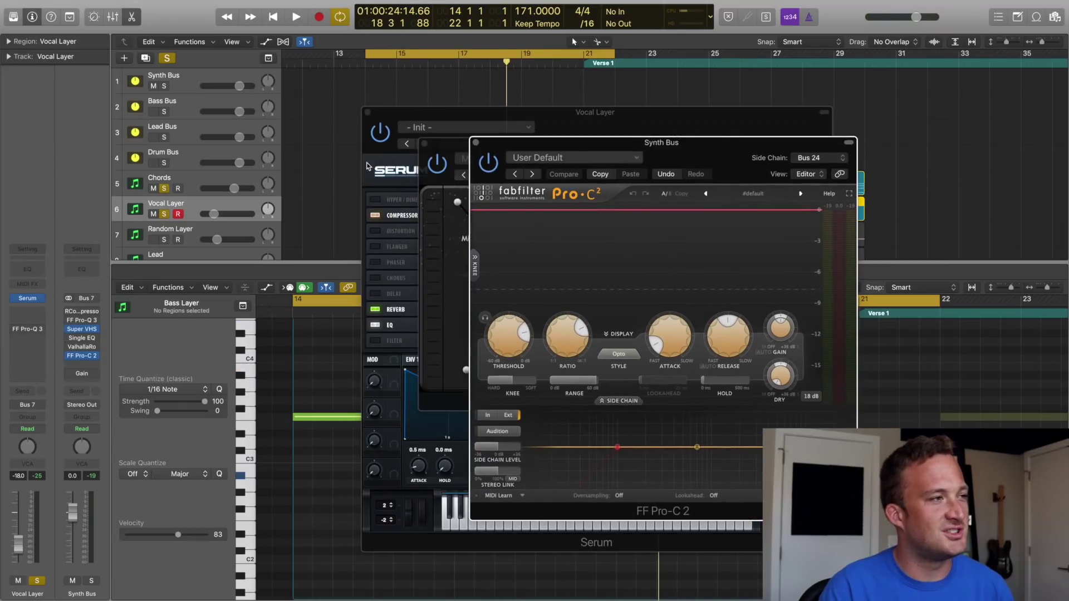
key("space")
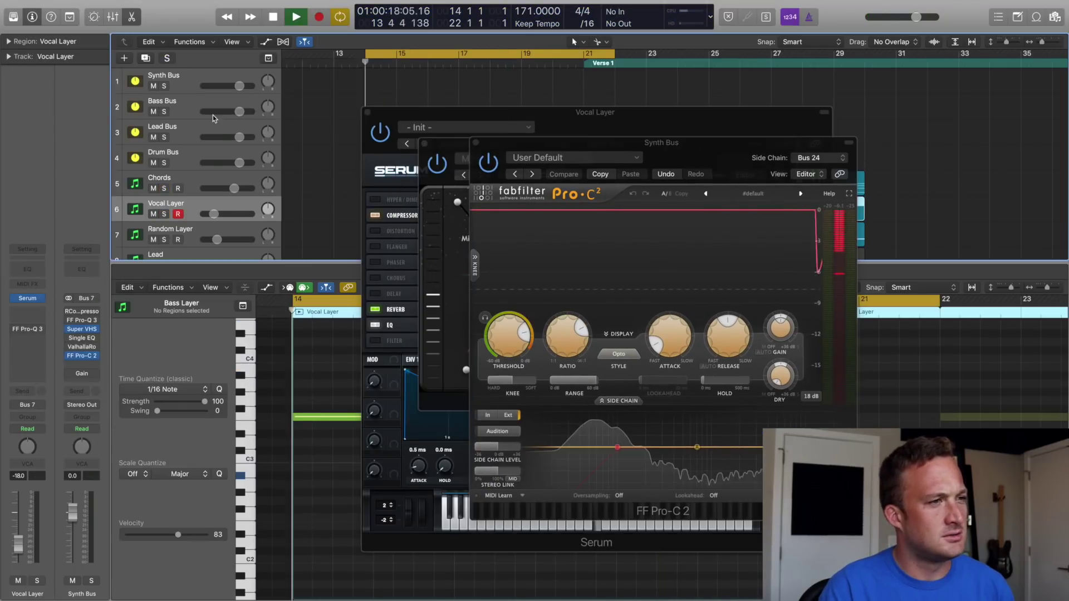
key("space")
left_click(476, 144)
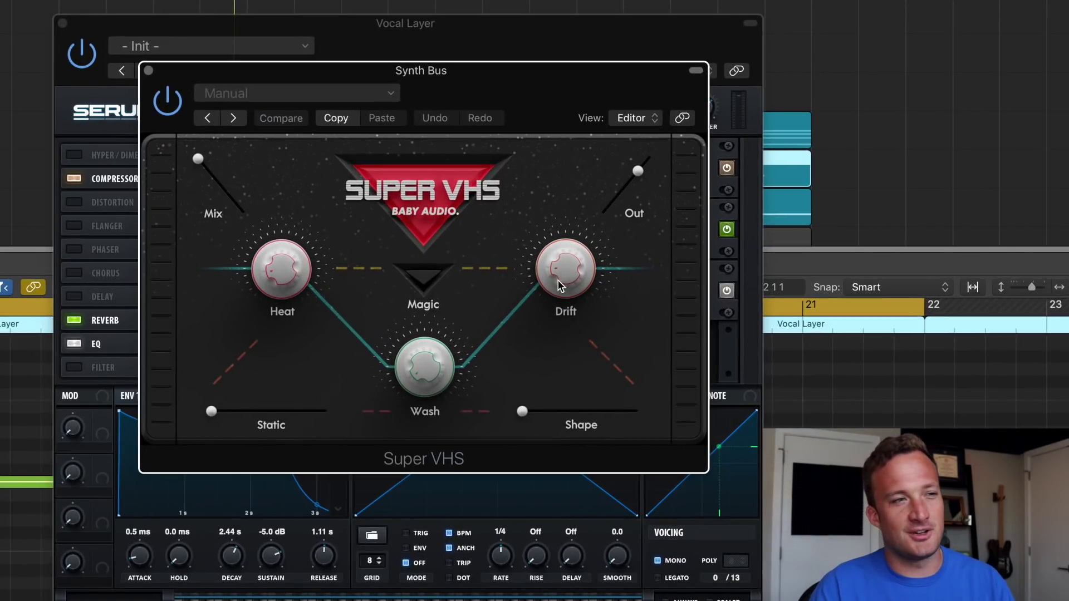
- During playback, turn up the Super VHS Drift and Heat amounts
key("space")
left_click_drag(553, 288, 565, 429)
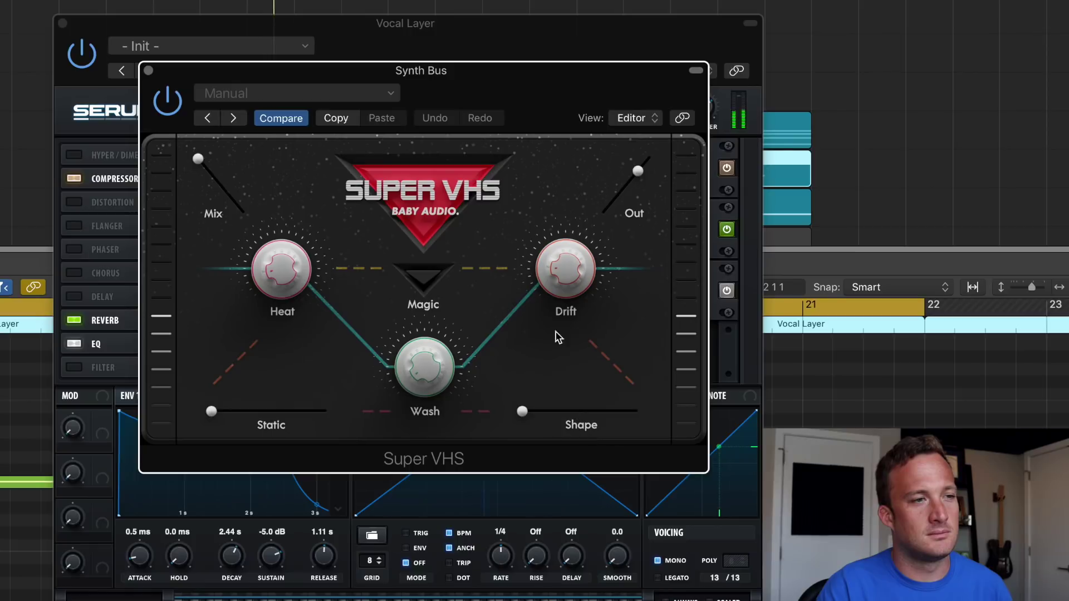
mouse_move(272, 280)
left_mouse_down()
mouse_move(270, 207)
mouse_move(282, 288)
left_mouse_up()
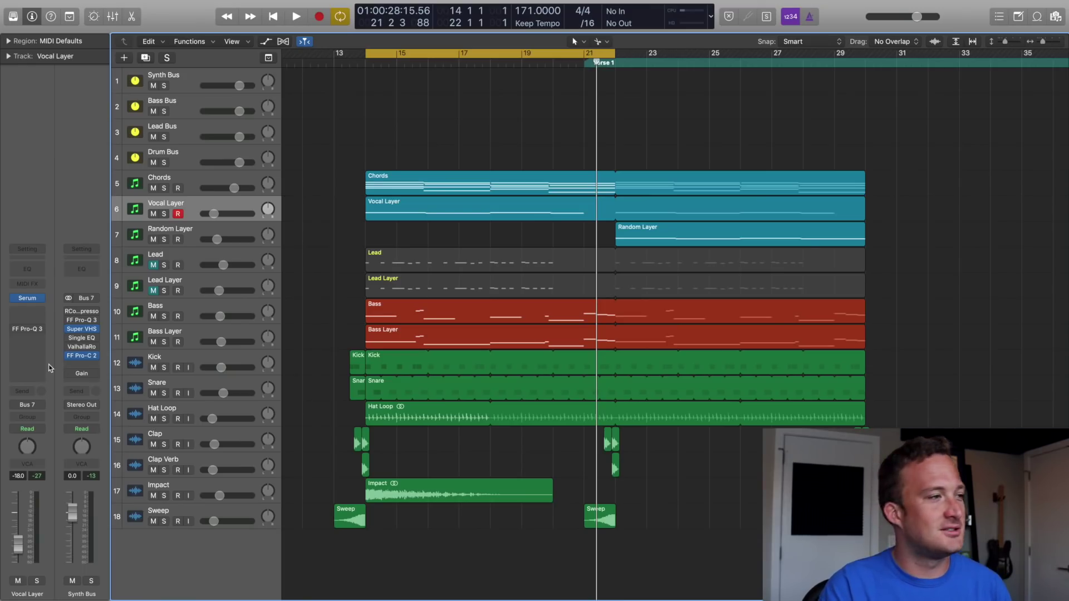
- Play the full arrangement, then open the Lead region in the note editor
key("space")
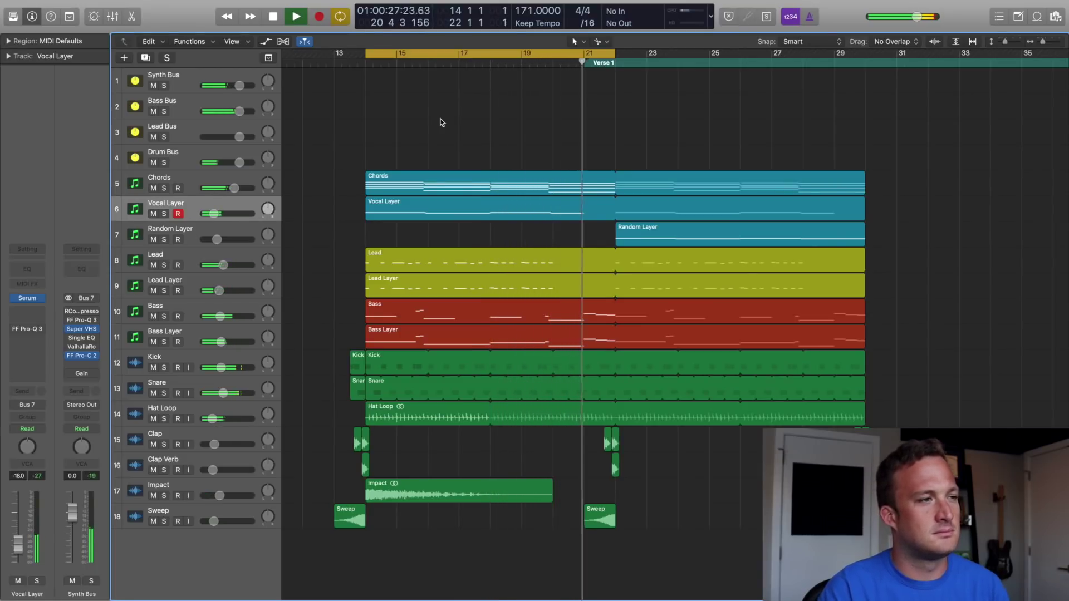
key("space")
left_click(189, 254)
key("e")
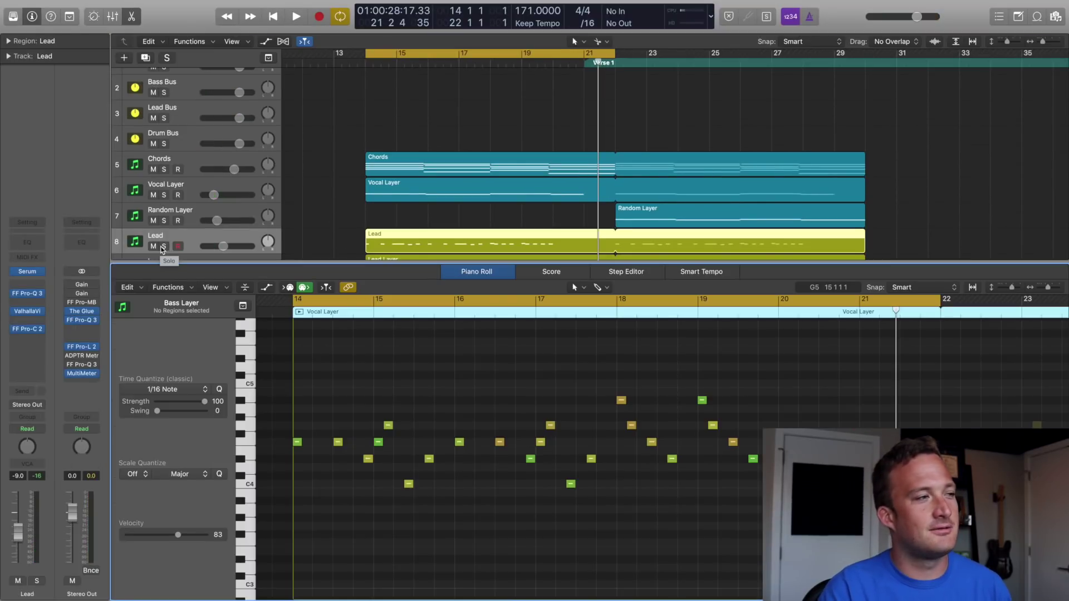
- Solo the Lead track, restart playback, and open its Serum instrument
left_click(163, 246)
key("space")
key("v")
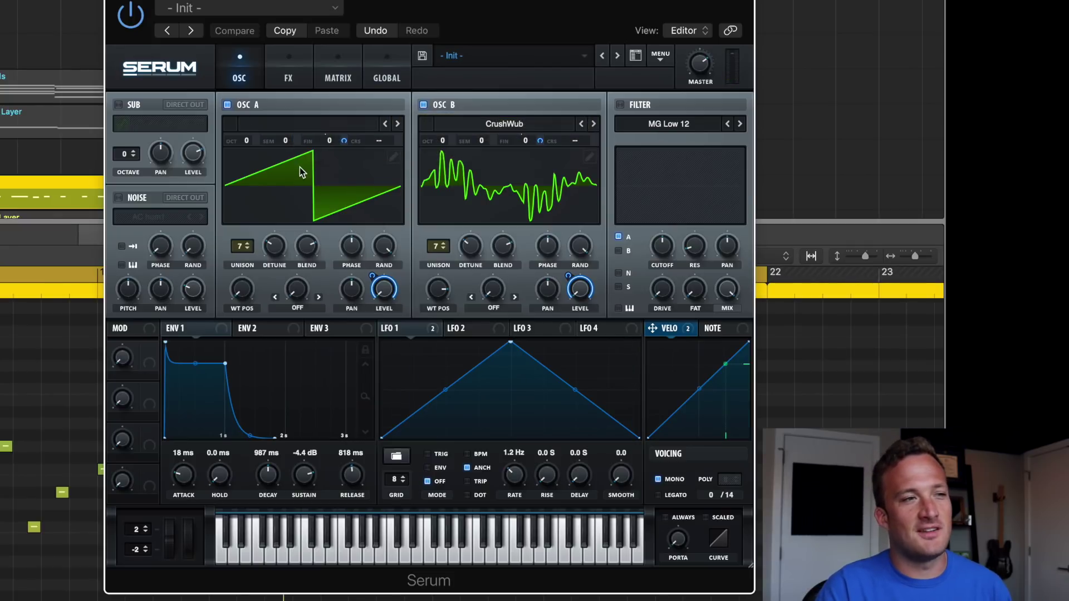
- Compare the saw OSC A and CrushWub OSC B by switching each off and on, leaving both enabled
left_click(422, 105)
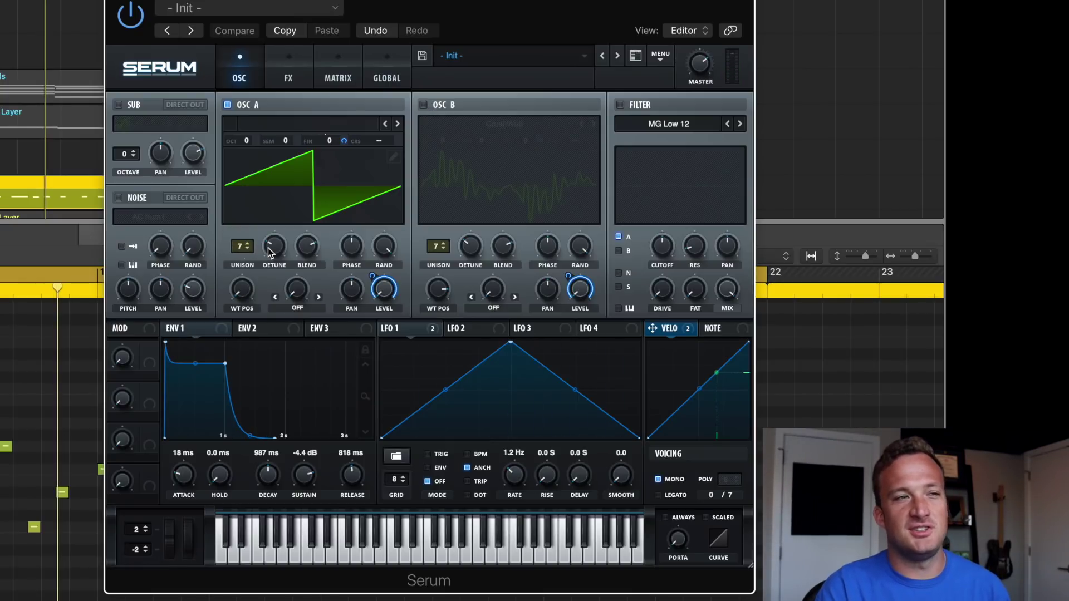
left_click(423, 105)
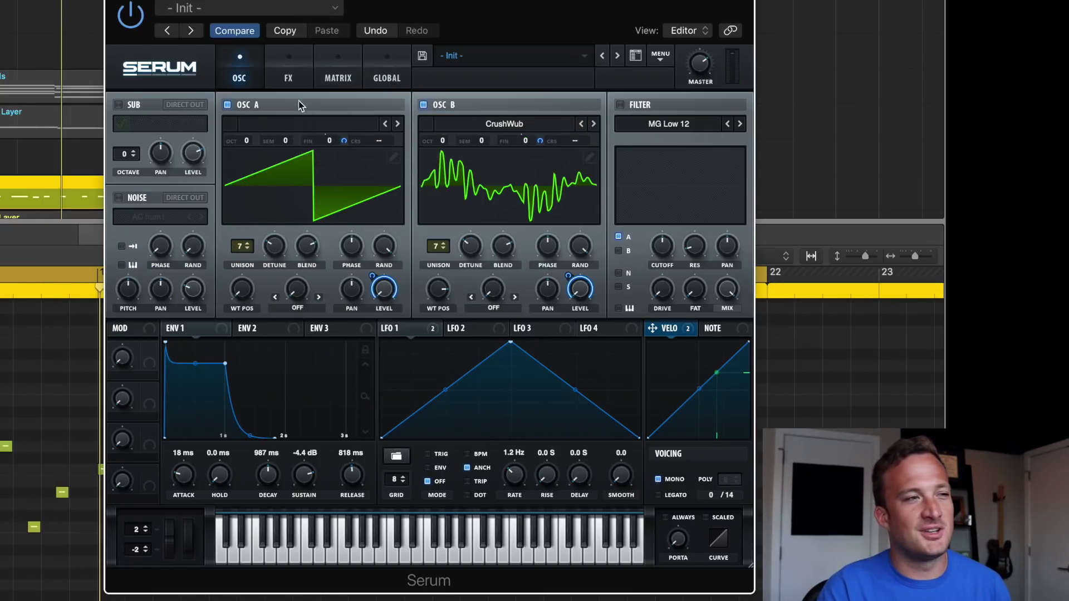
left_click(225, 105)
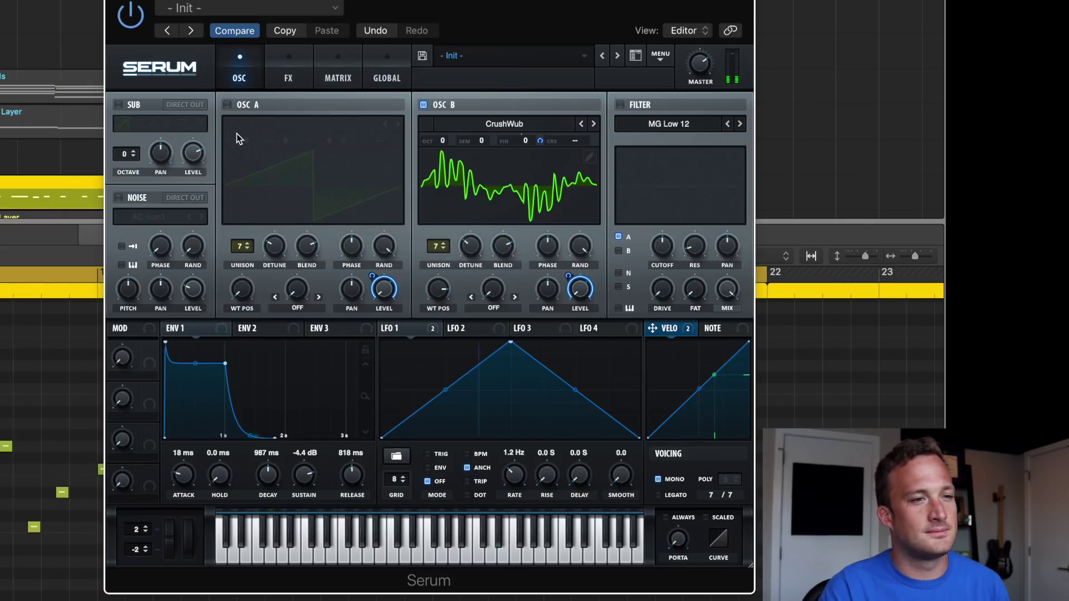
left_click(228, 105)
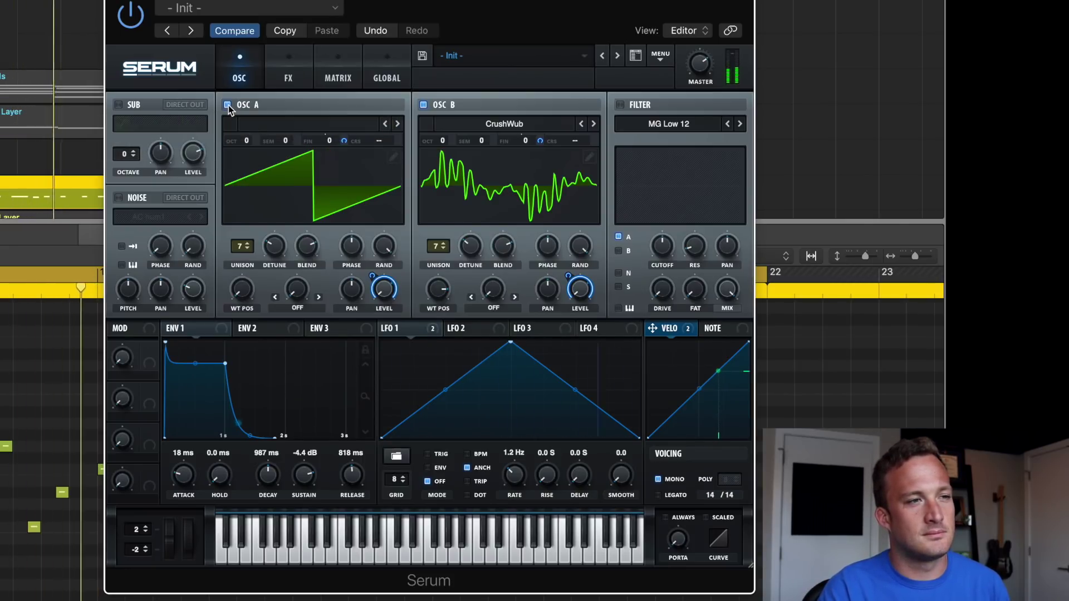
left_click(424, 105)
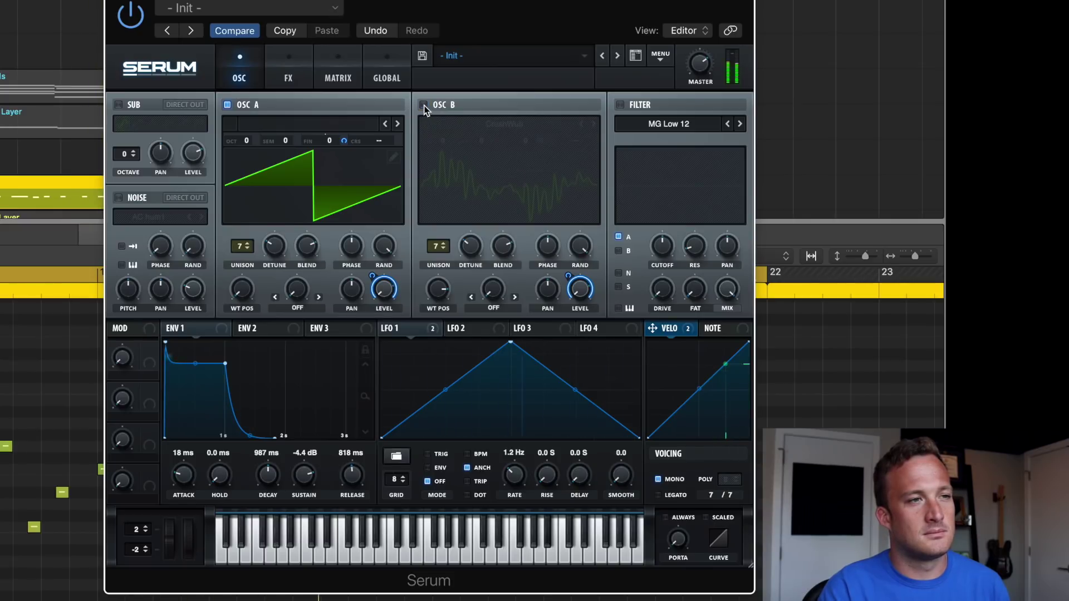
left_click(423, 105)
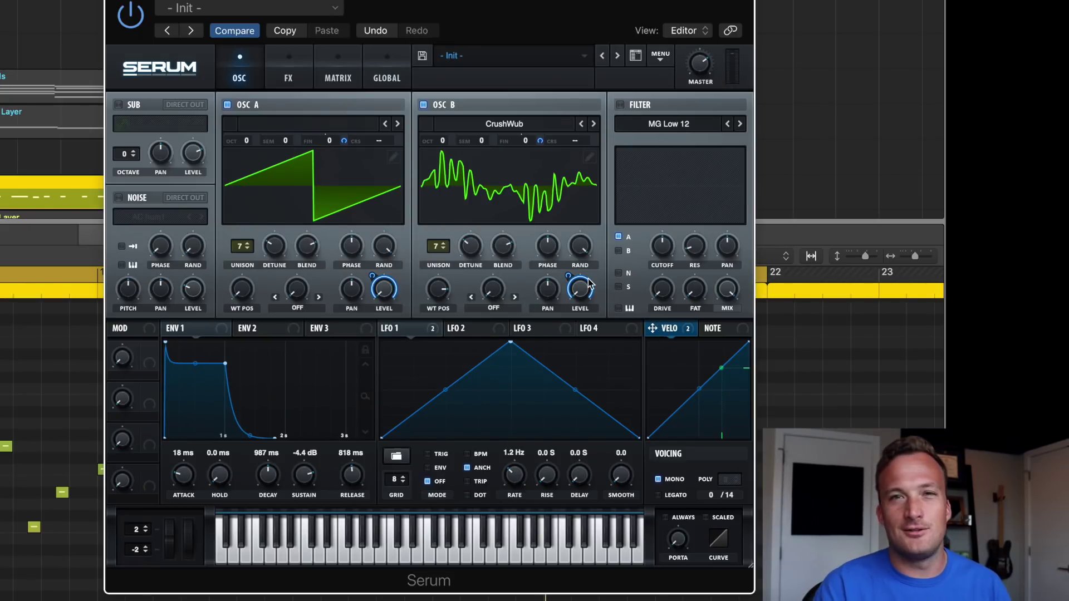
- Show the lead Serum's effects page with Hyper/Dimension, compressor, filter and delay
mouse_move(590, 285)
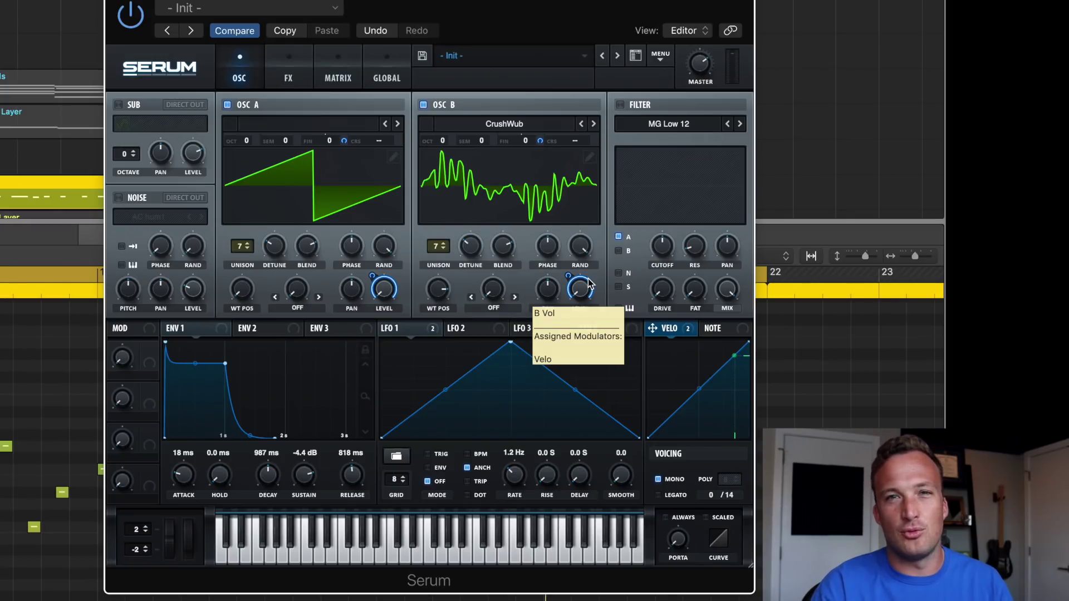
left_click(658, 480)
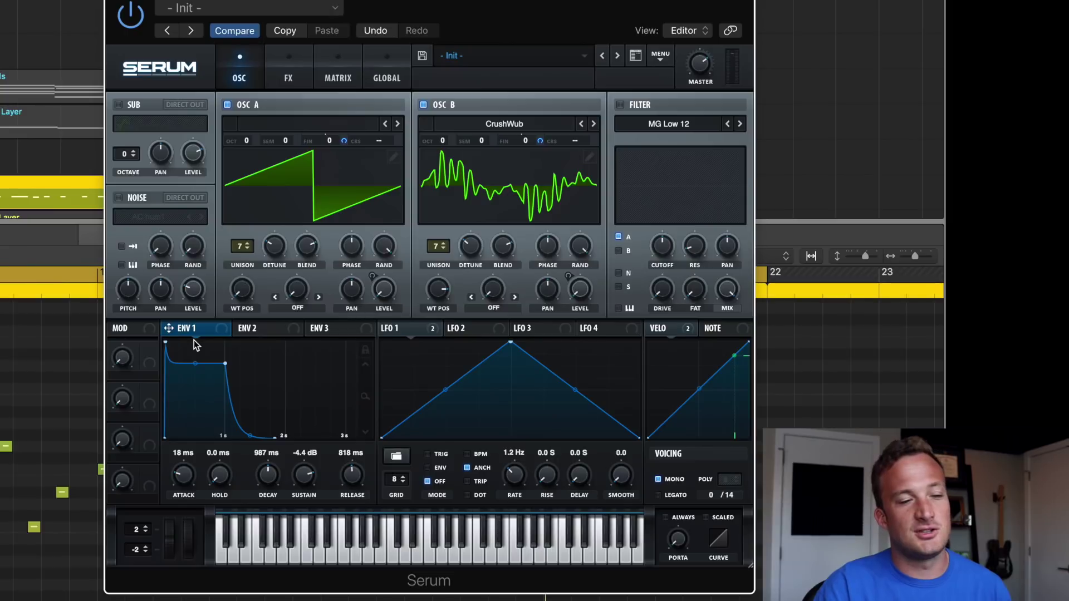
mouse_move(348, 478)
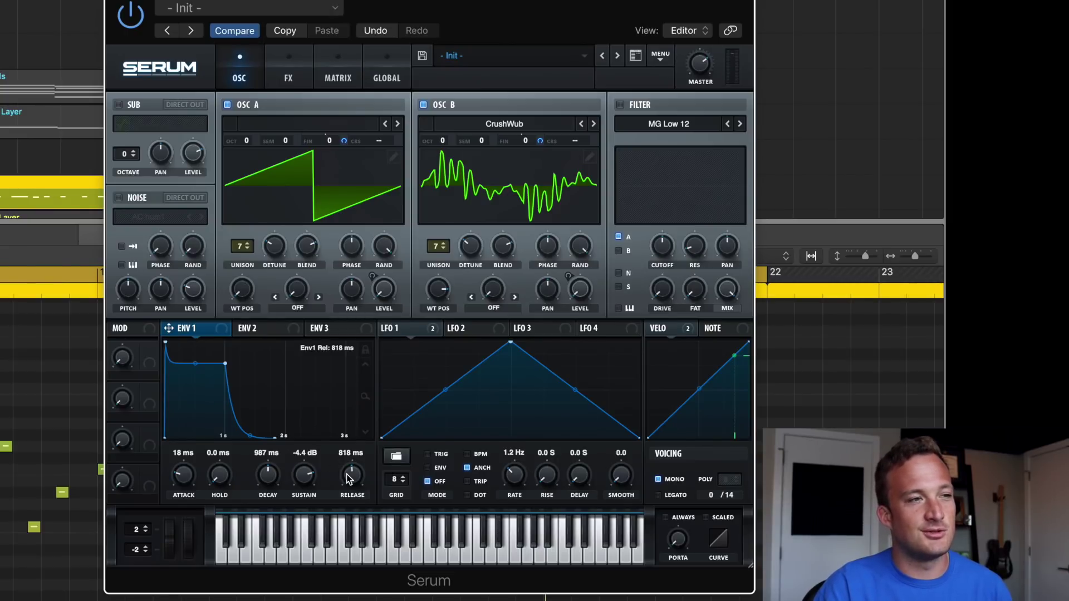
left_click(289, 72)
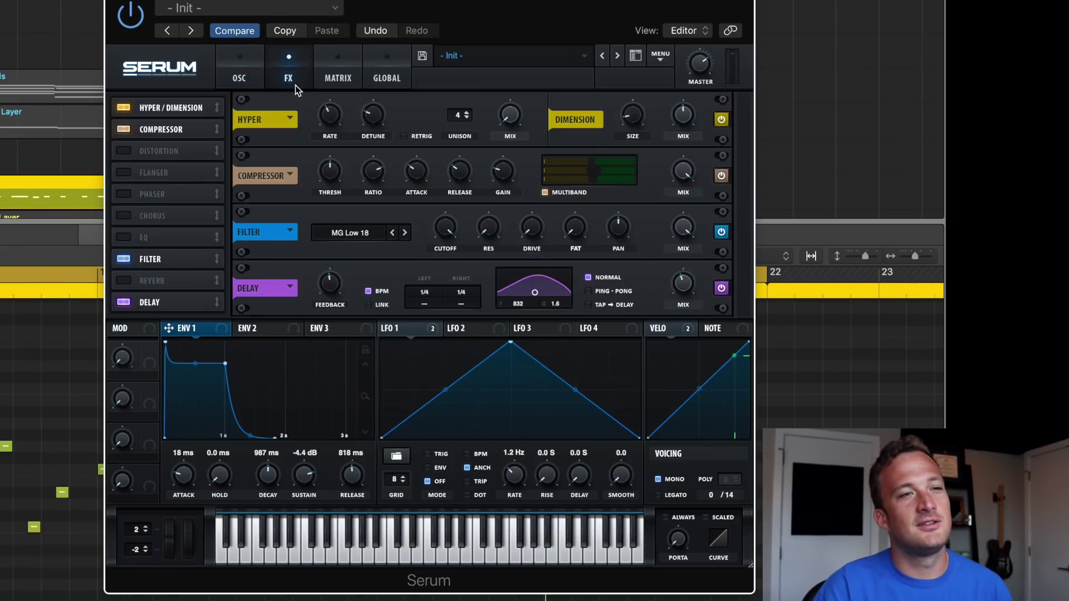
- Bypass Hyper/Dimension and Delay for comparison, then re-enable Dimension, Compressor, Filter and Delay
left_click(721, 120)
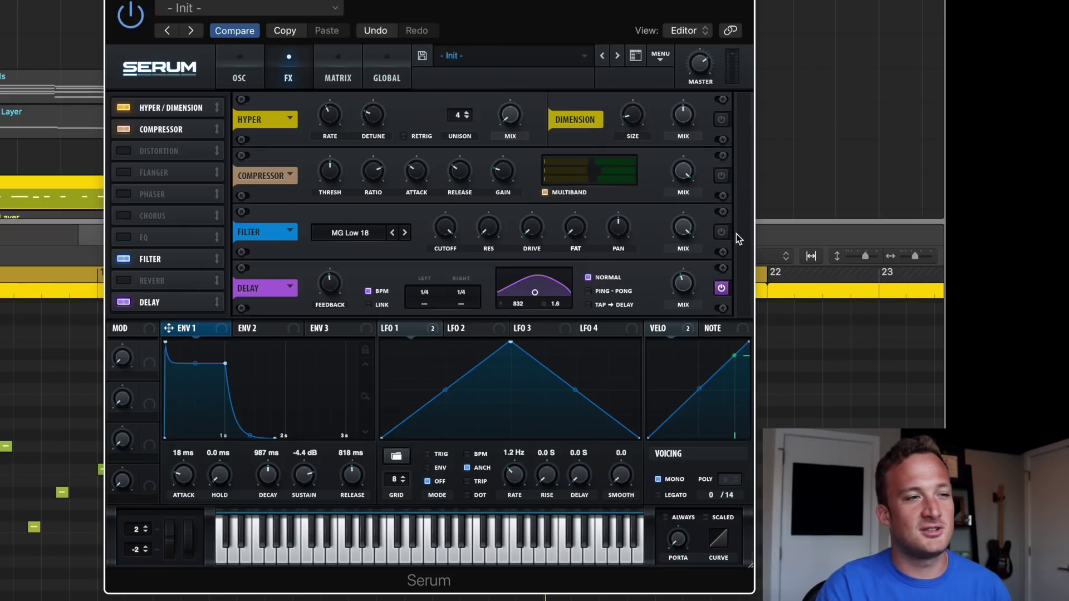
left_click(722, 288)
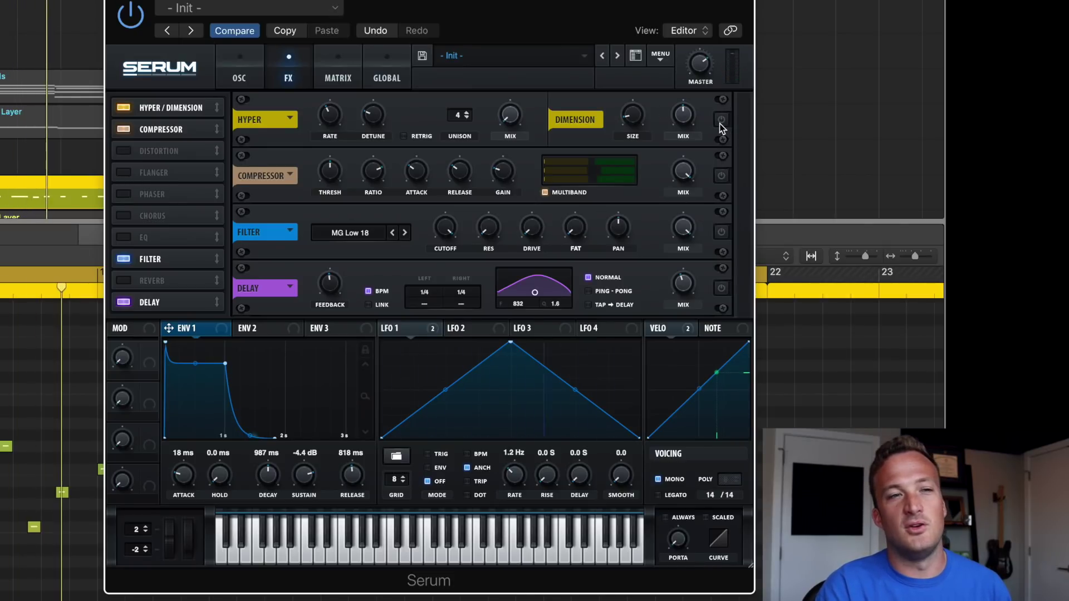
left_click(721, 119)
left_click(721, 175)
left_click(721, 232)
left_click(721, 288)
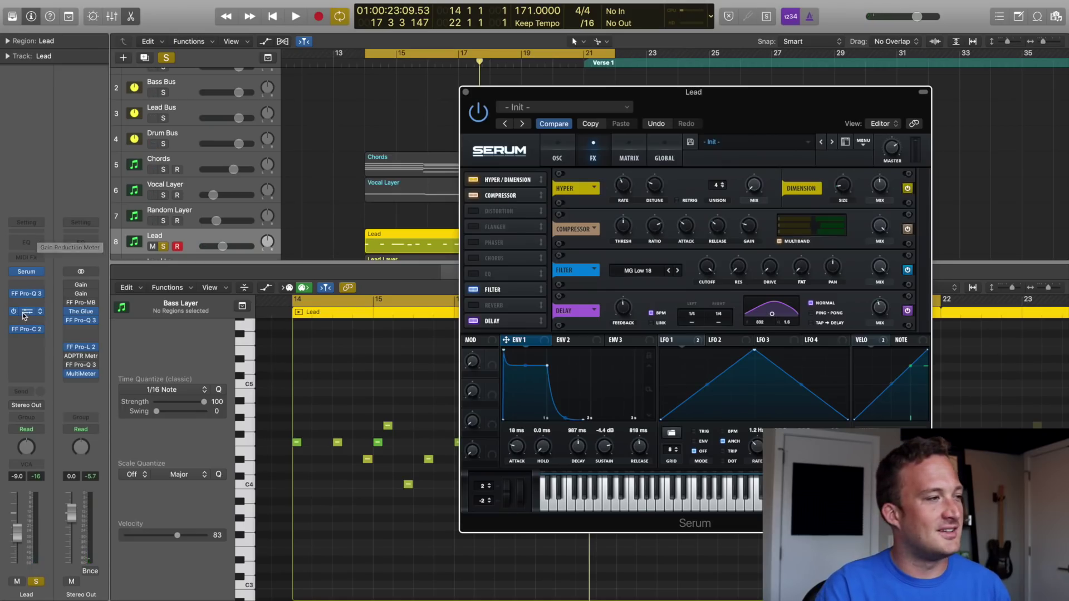
- Audition the Lead's ValhallaVintageVerb and Pro-C 2 compressor during playback, then close all plugin windows
left_click(24, 313)
left_click_drag(222, 35, 684, 179)
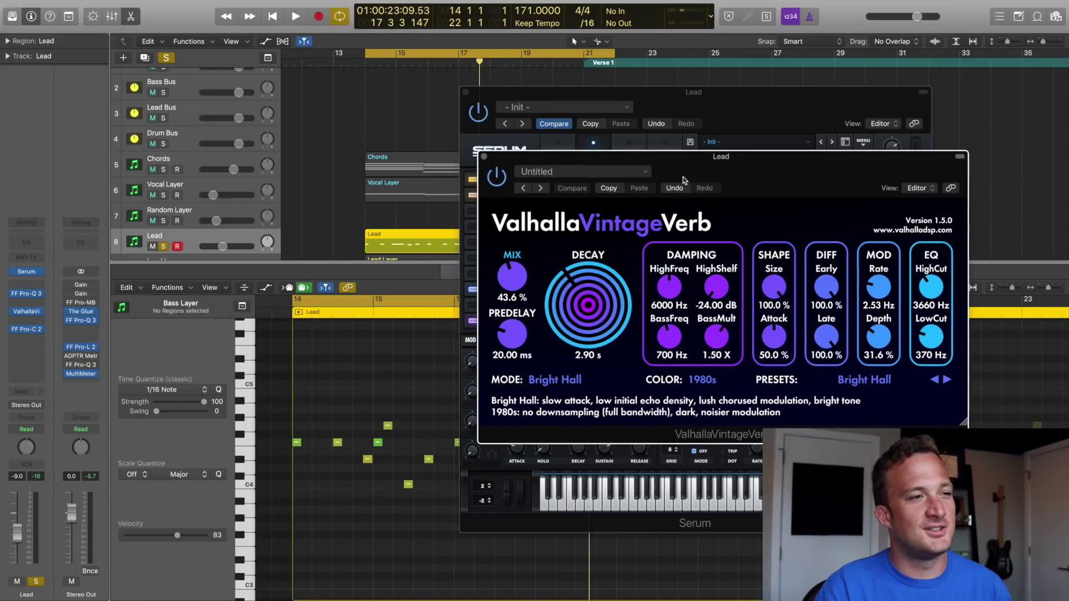
key("space")
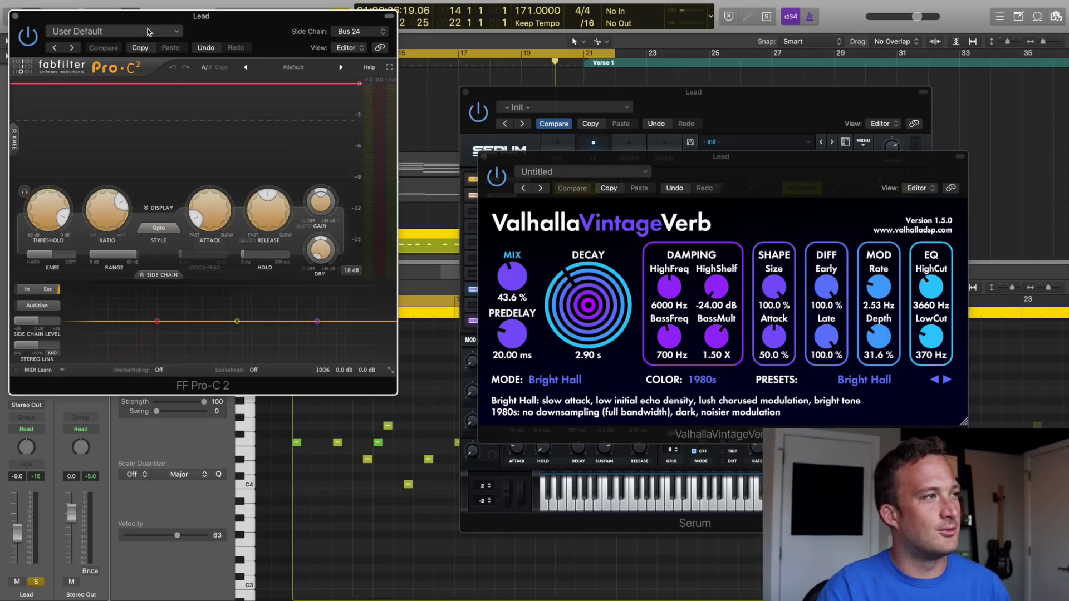
left_click(59, 40)
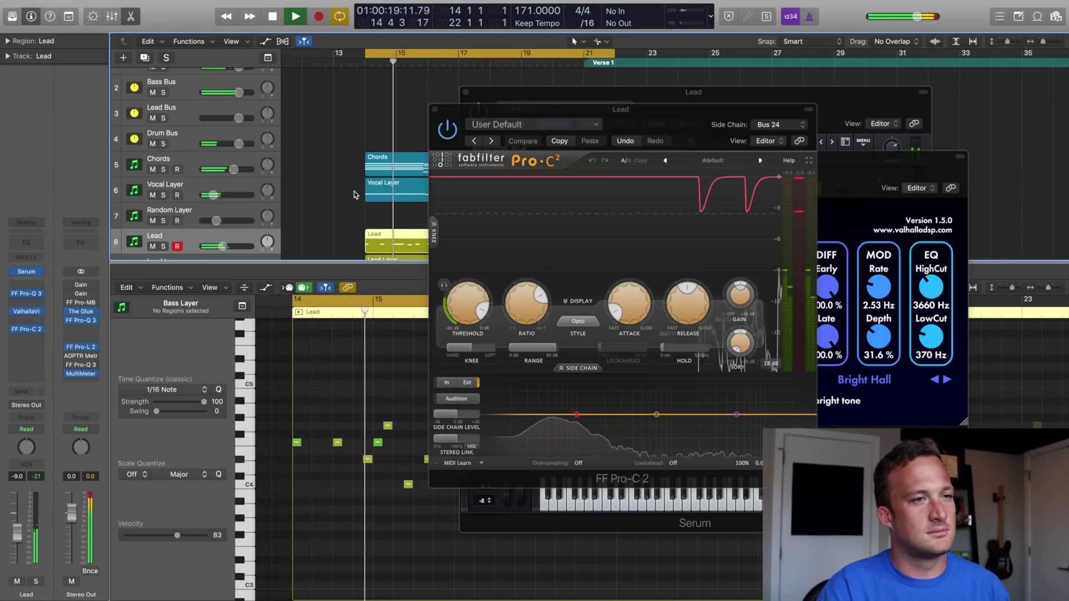
left_click(435, 109, "alt")
- Close the piano roll, solo both Lead and Lead Layer, and stop playback
key("p")
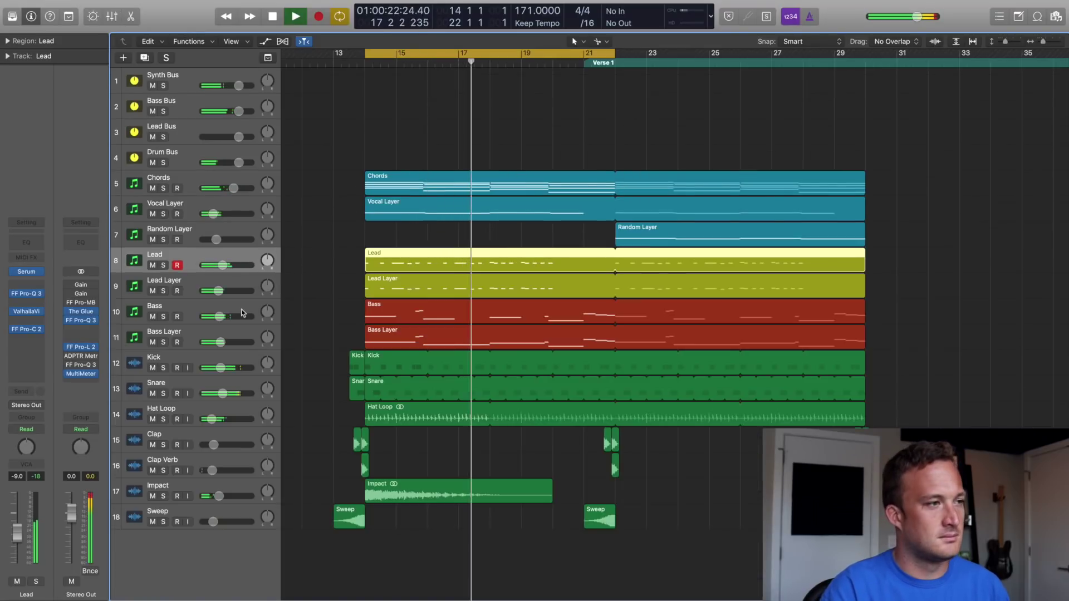
left_click(164, 265)
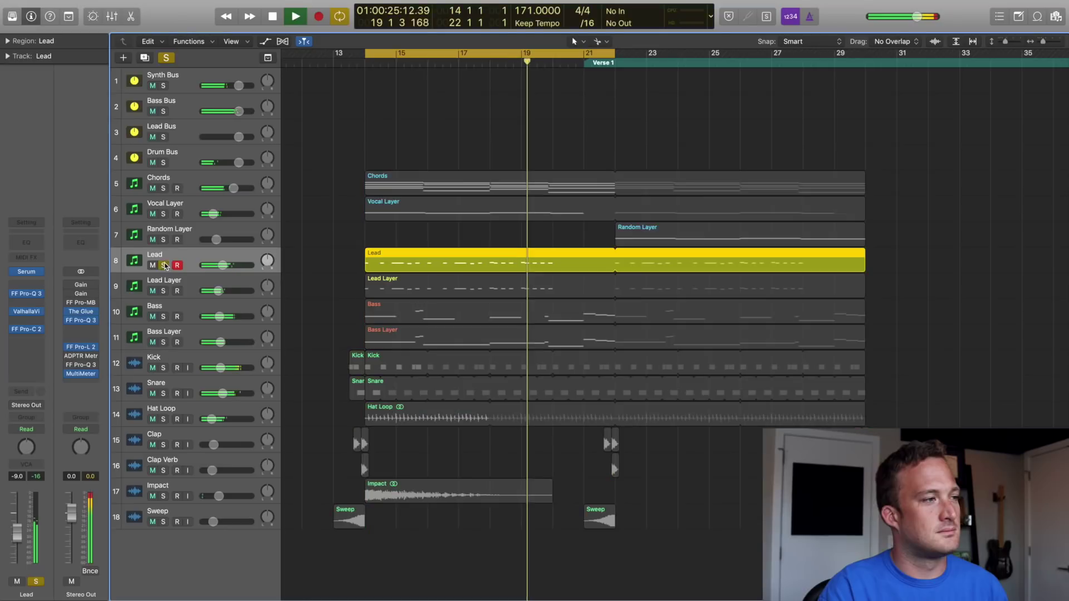
left_click(164, 290)
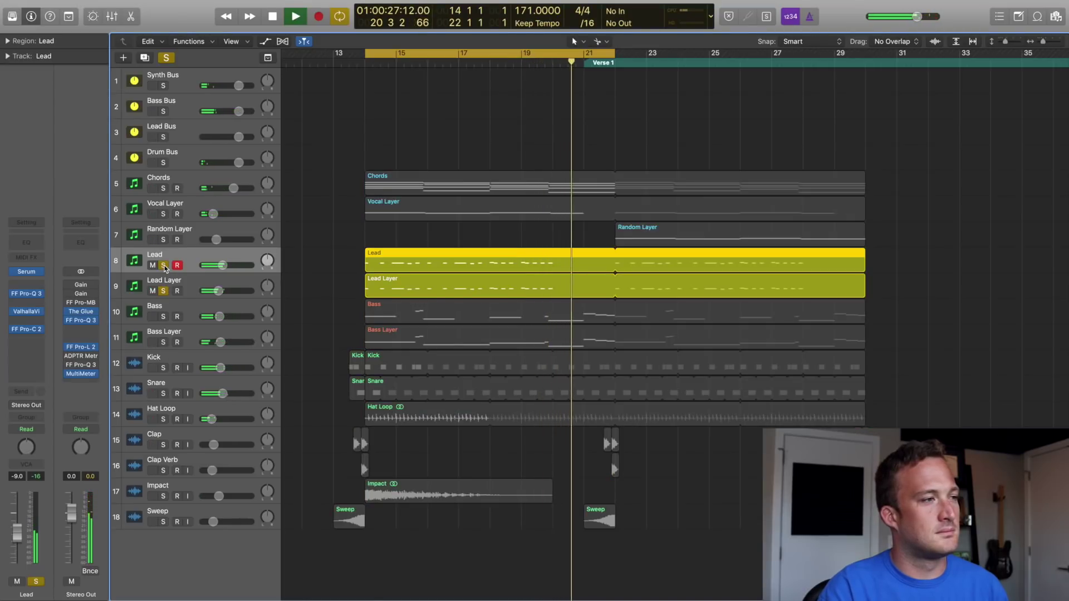
key("space")
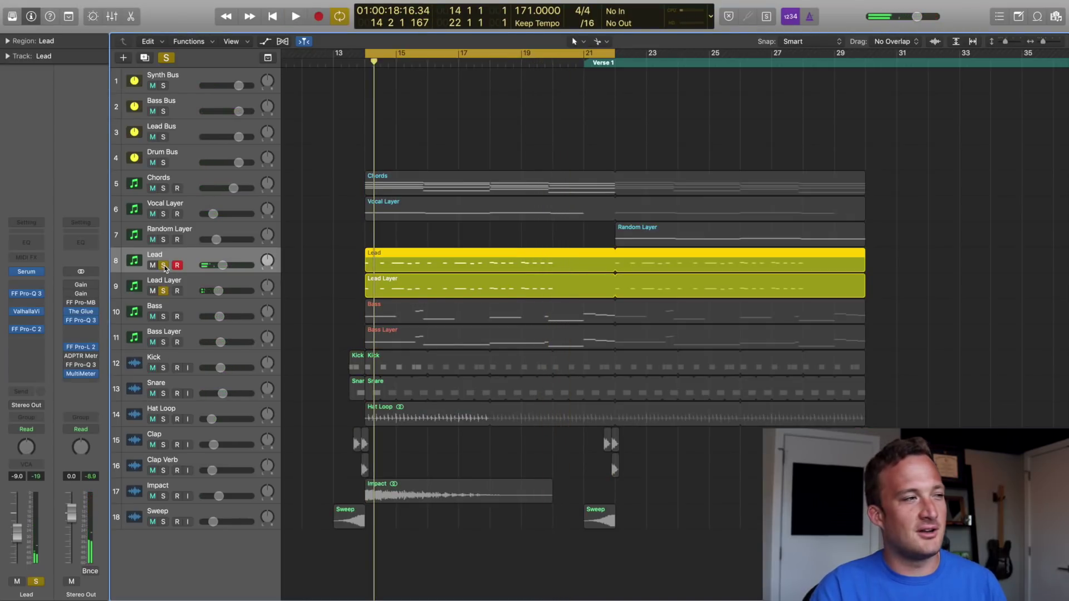
- Unsolo Lead and play Lead Layer alone, then stop playback
left_click(164, 265)
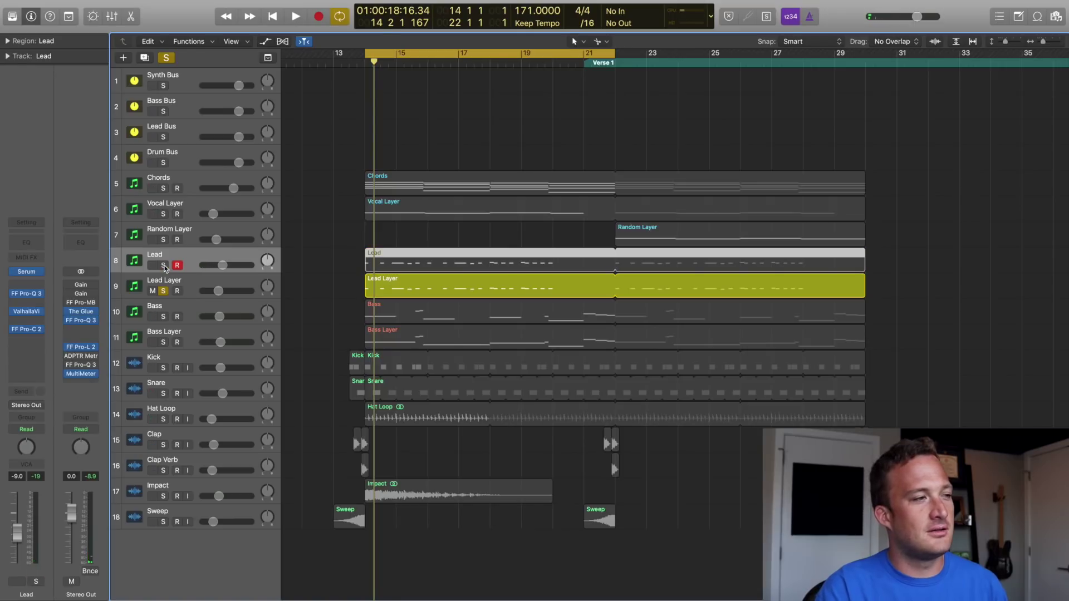
key("space")
left_click(310, 294)
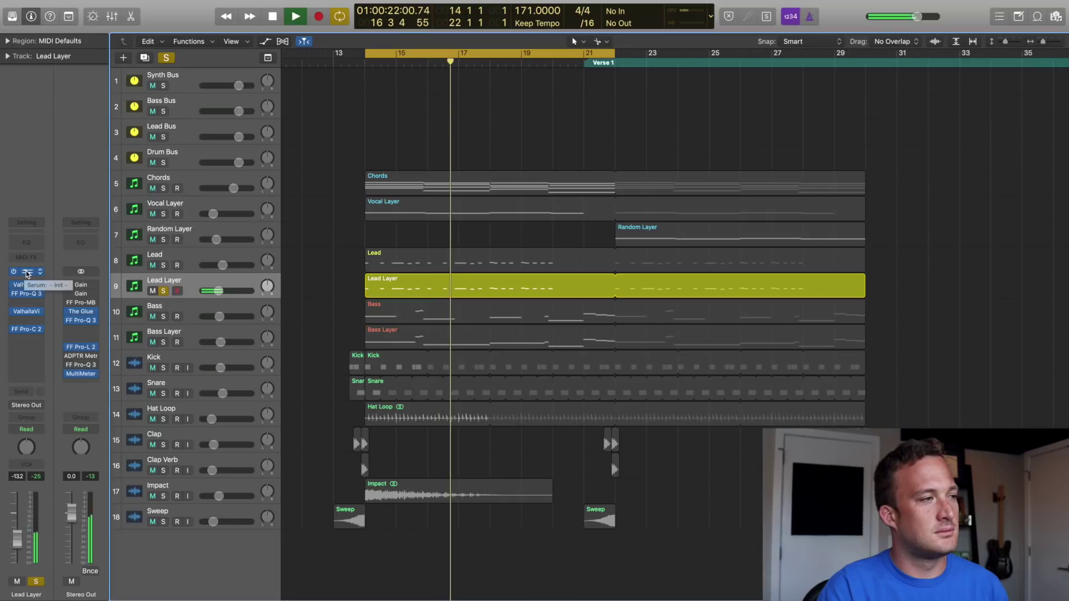
key("space")
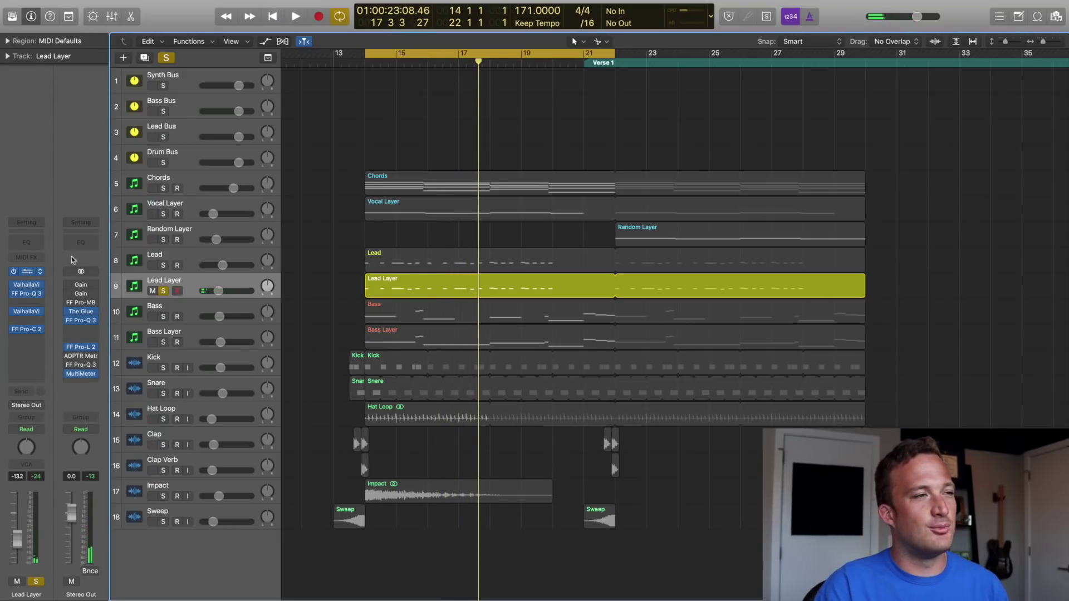
- Audition the Lead Layer's Lively Snare Room reverb, turning its mix down with Lead soloed
key("v")
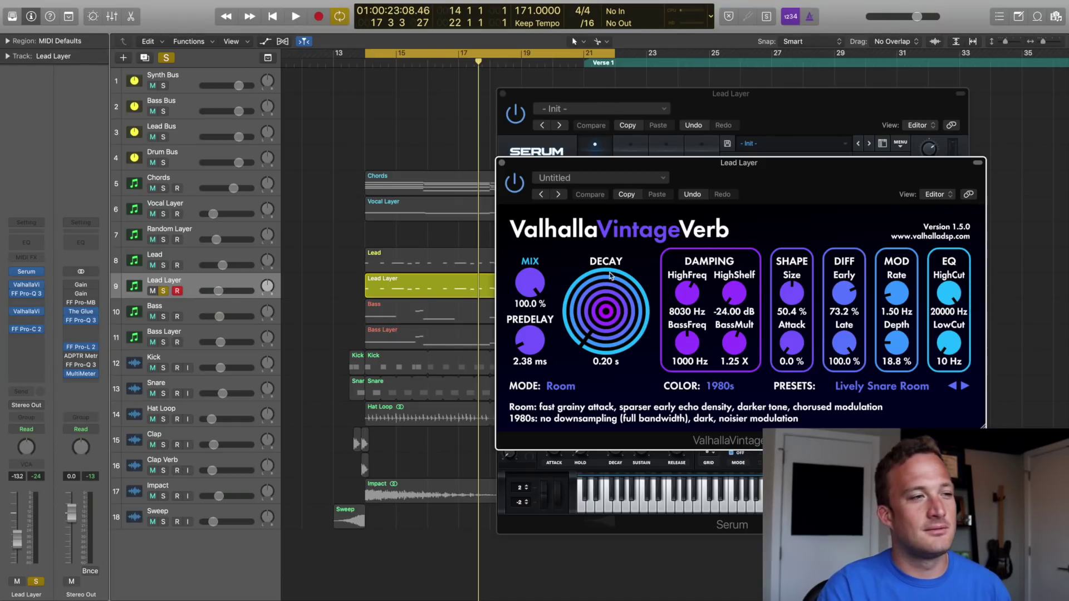
key("space")
left_click_drag(529, 283, 401, 278)
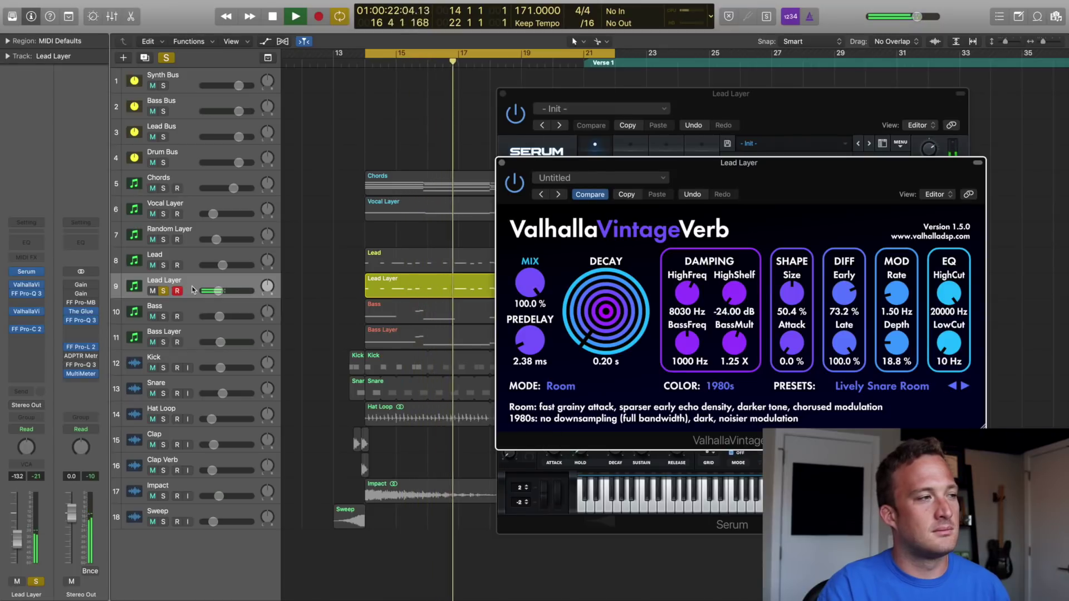
left_click(163, 265)
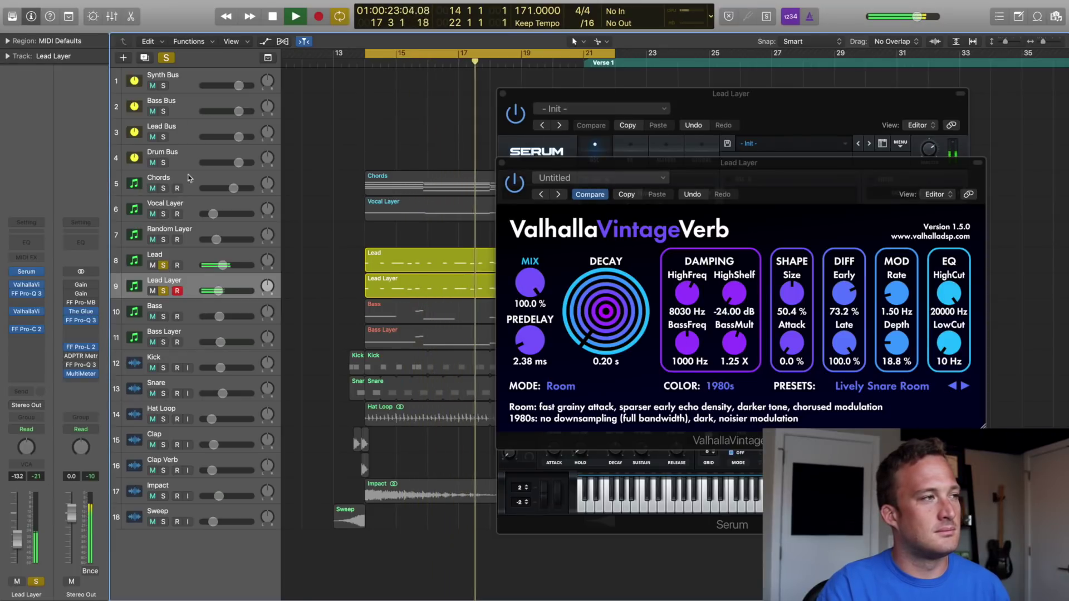
- Clear all solos and close the Serum and reverb windows so the full arrangement plays
left_click(167, 57)
left_click(502, 94)
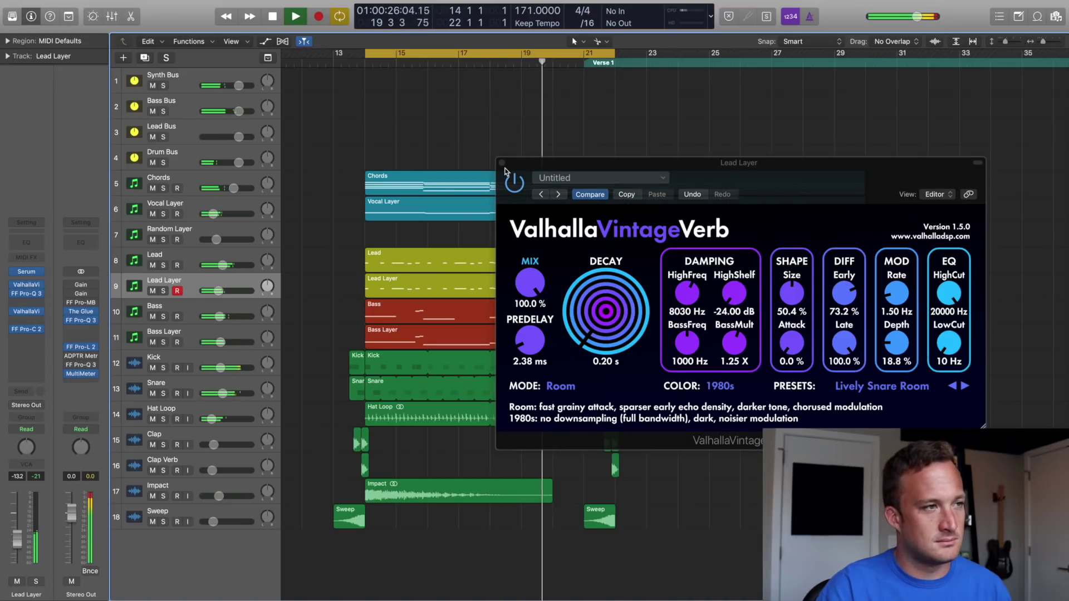
left_click(502, 163)
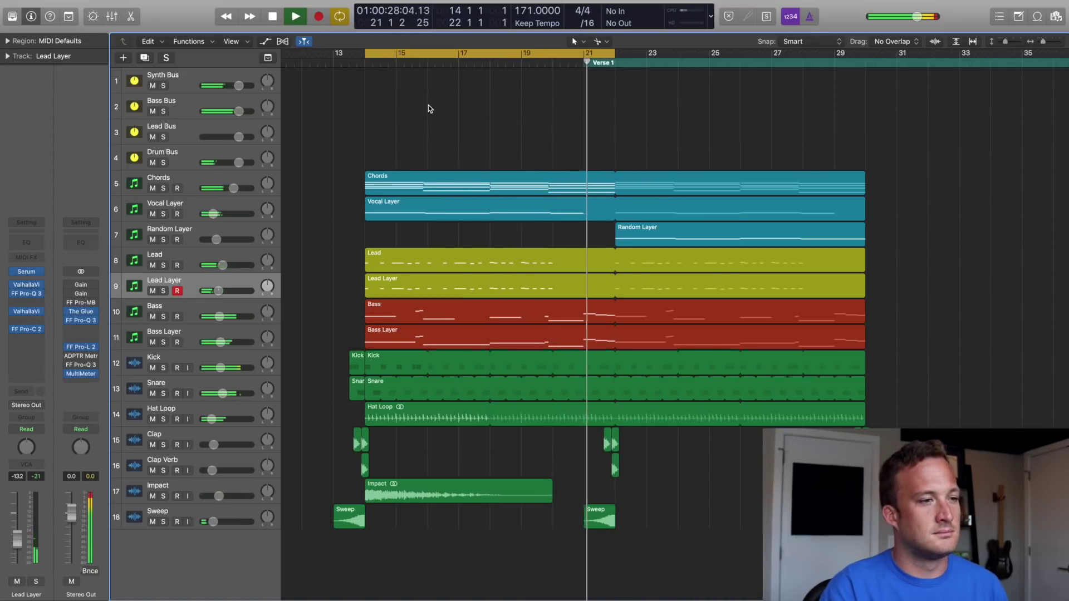
- Solo the seven drum and FX tracks, Kick through Sweep, and play them briefly
key("space")
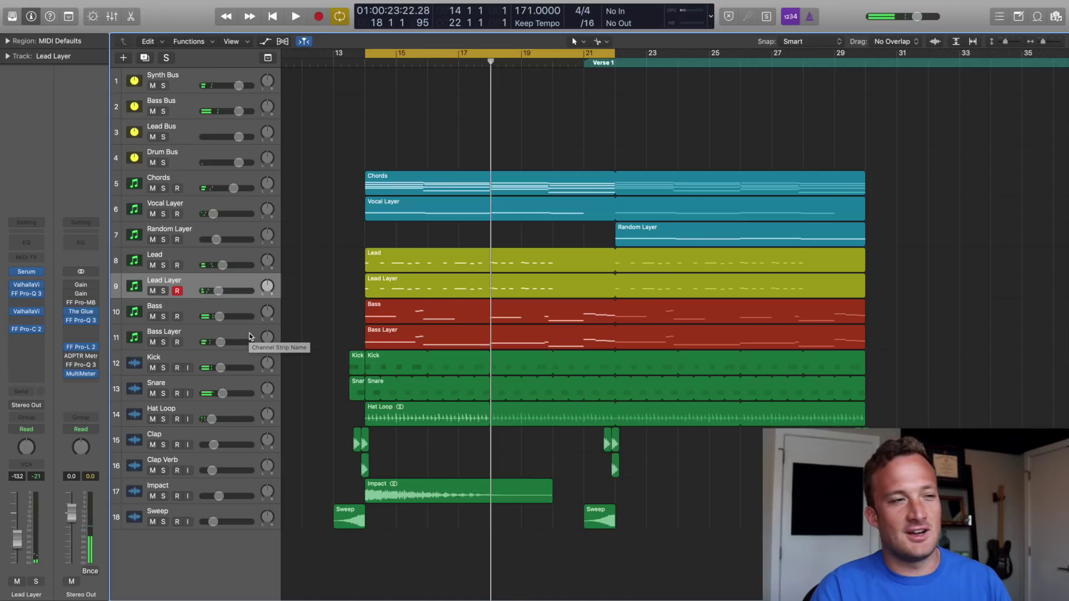
left_click_drag(163, 368, 164, 523)
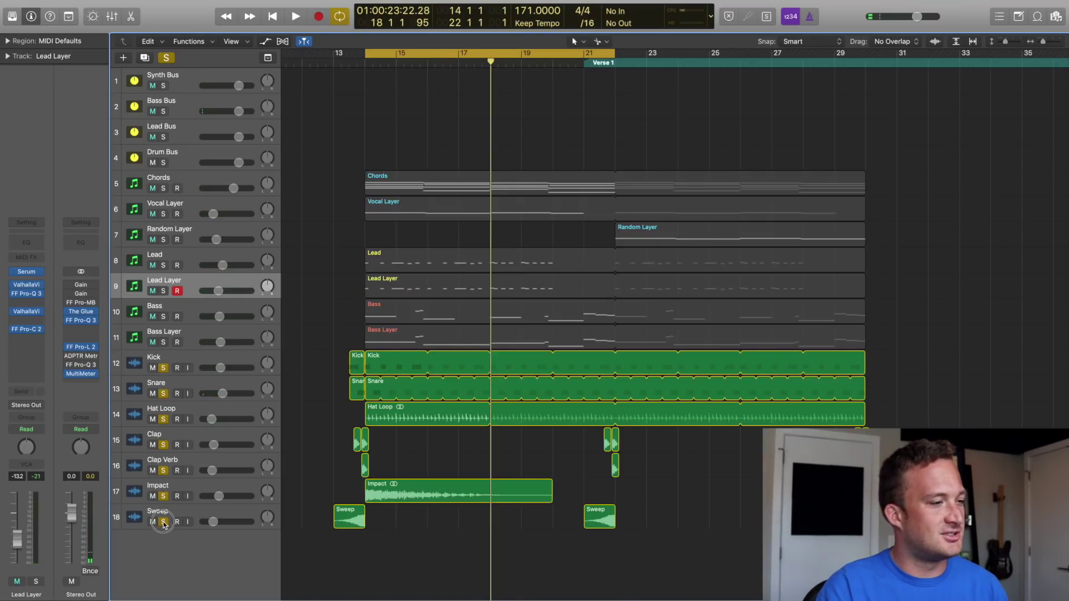
key("space")
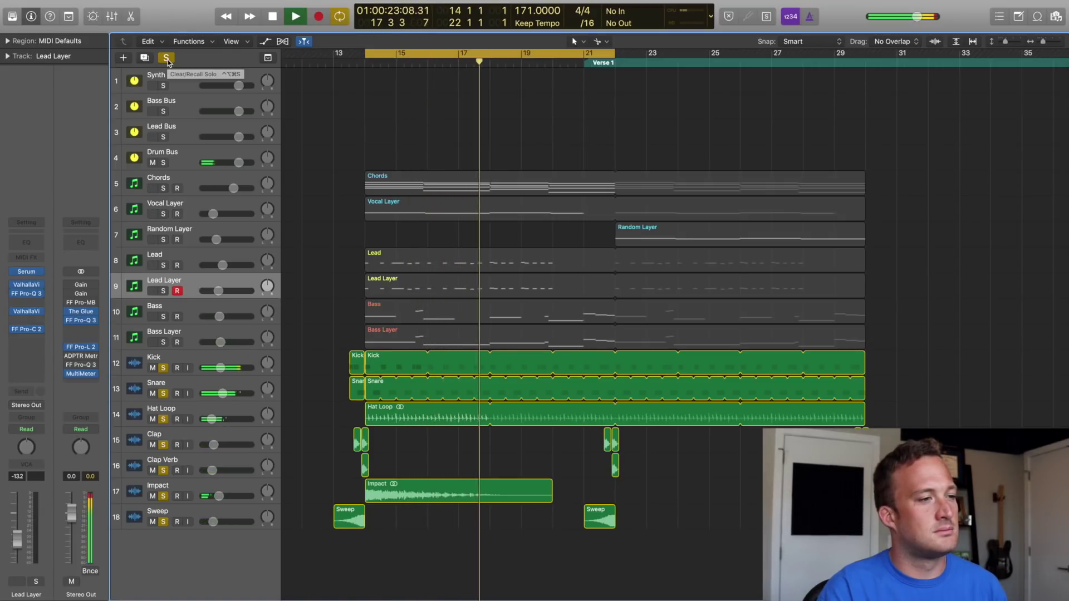
key("space")
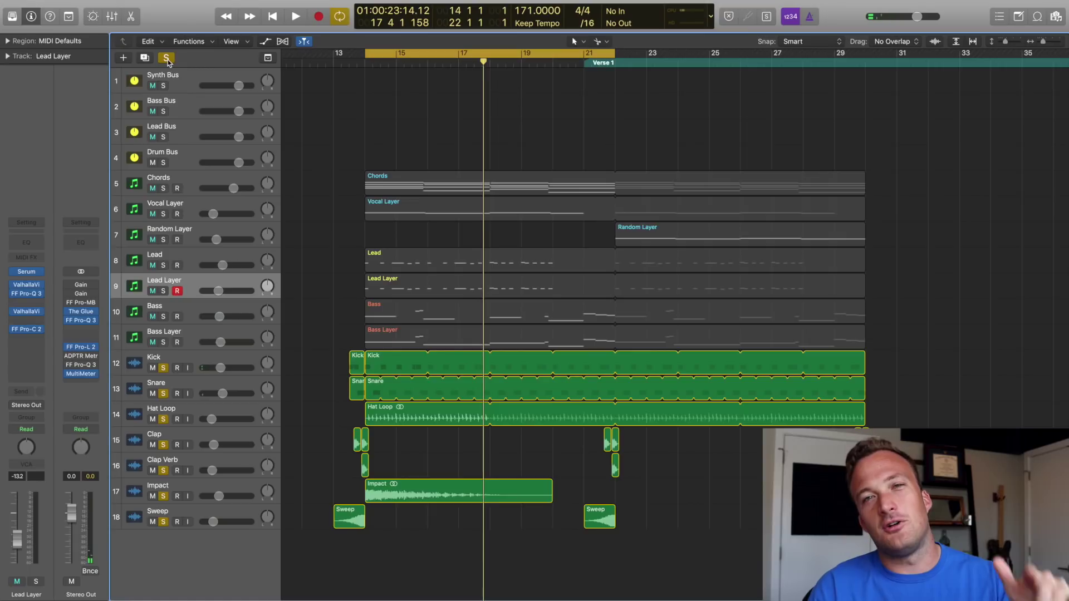